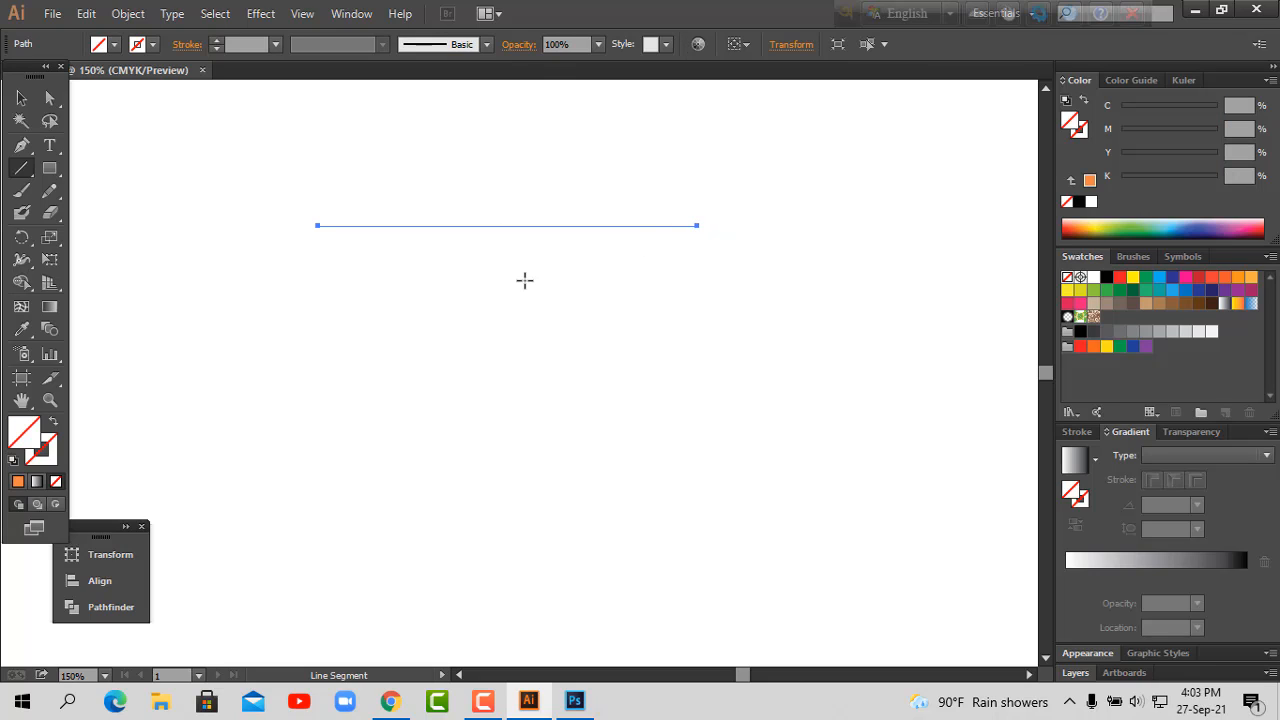
Step: Give the horizontal line a black stroke and place a copy of it a short distance directly below
click(54, 458)
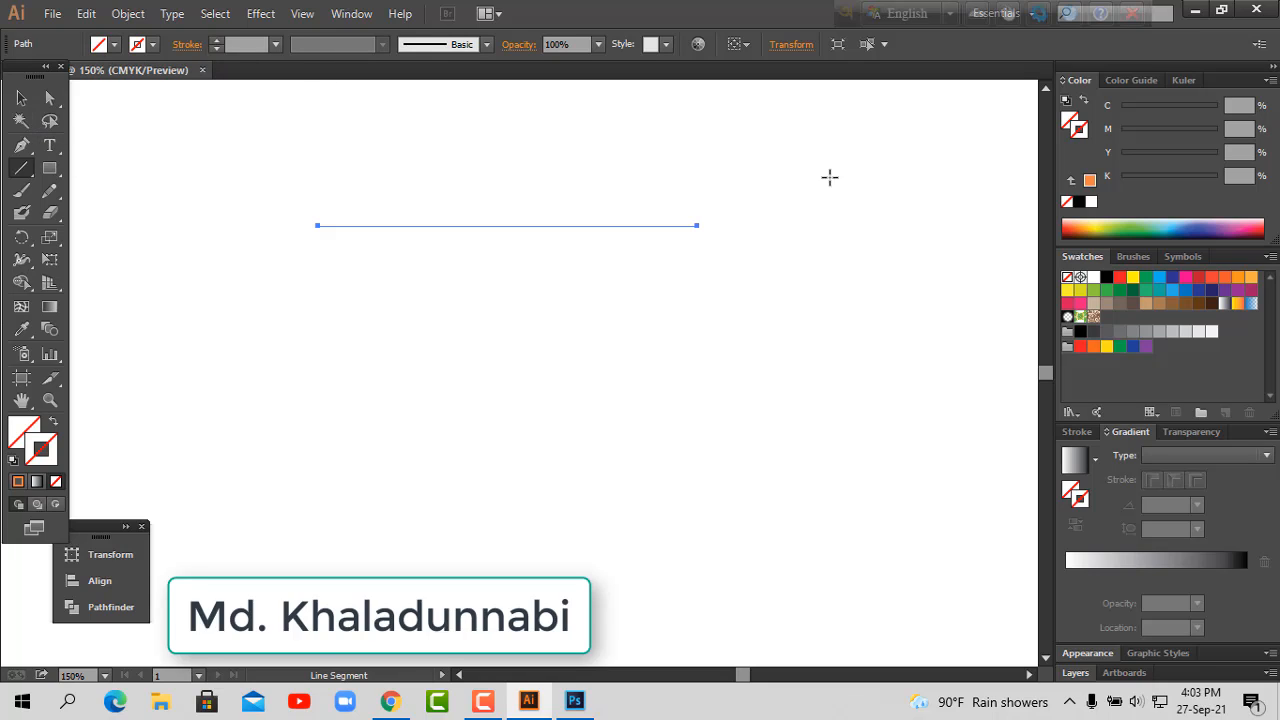
click(1079, 201)
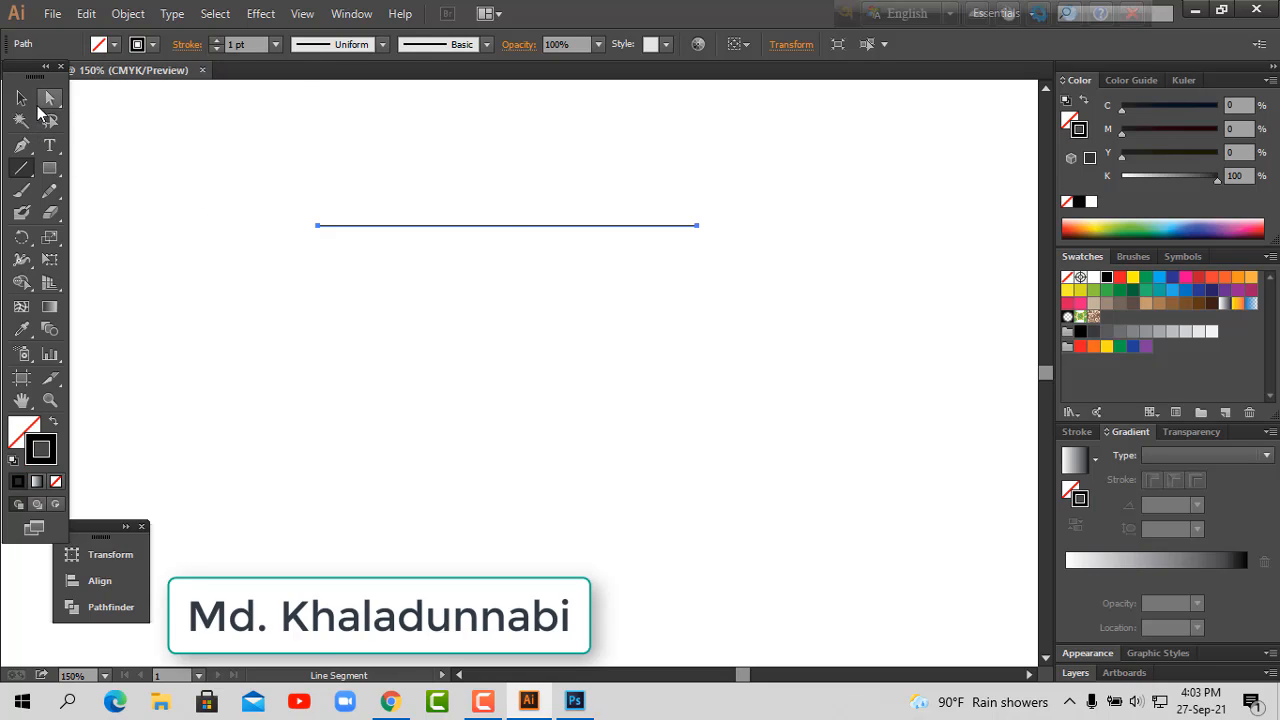
click(22, 97)
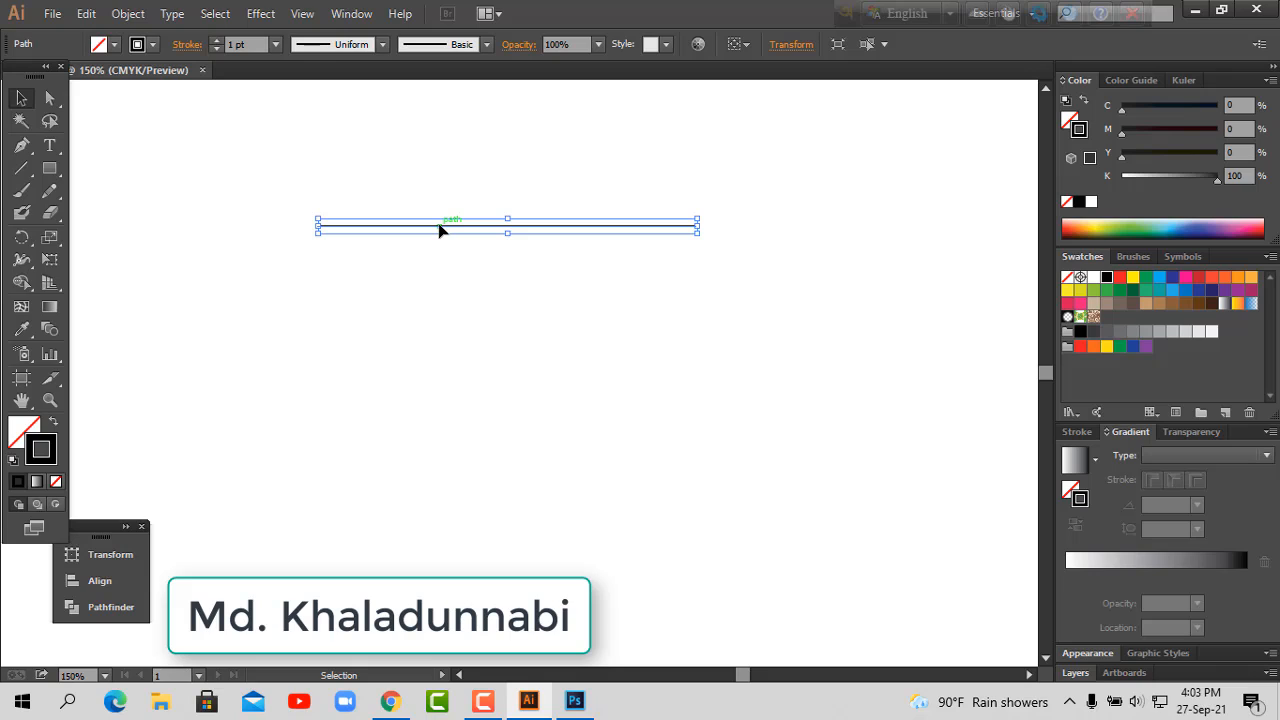
drag(440, 230, 438, 256)
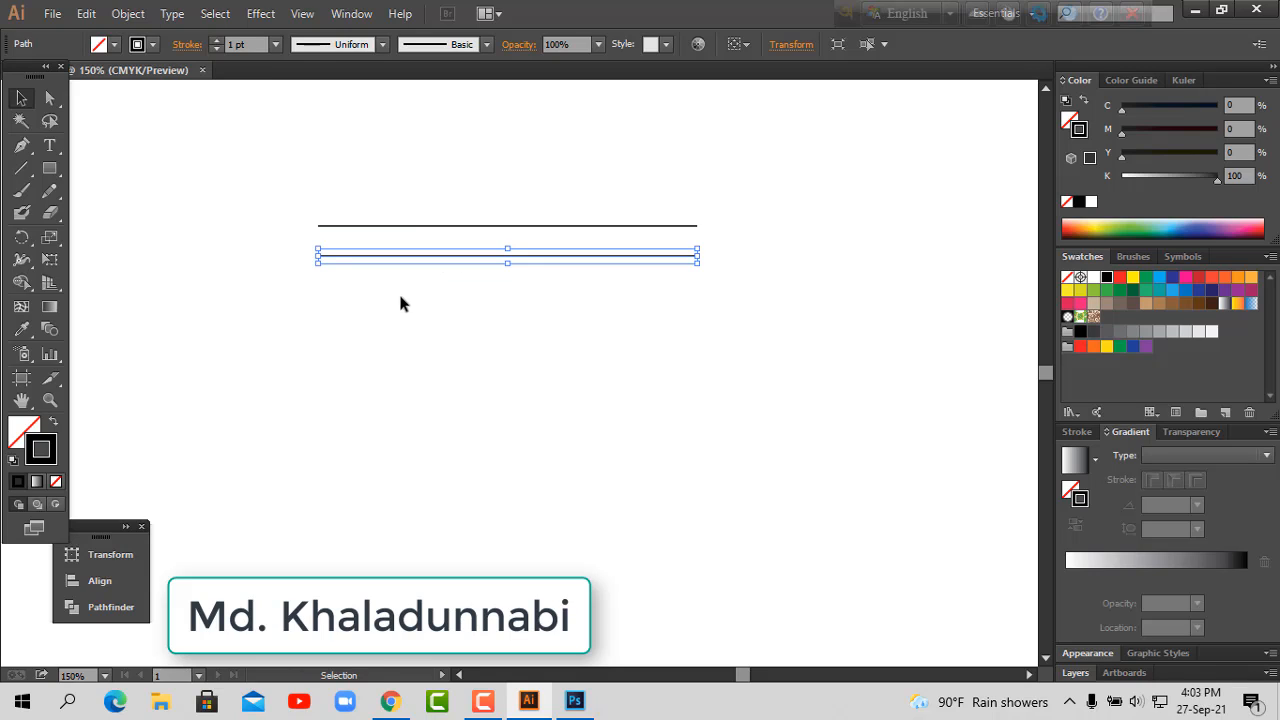
Step: Copy the pair of lines downward and repeat the copy to make six stacked horizontal lines
click(397, 311)
drag(294, 209, 444, 326)
key(ctrl+d)
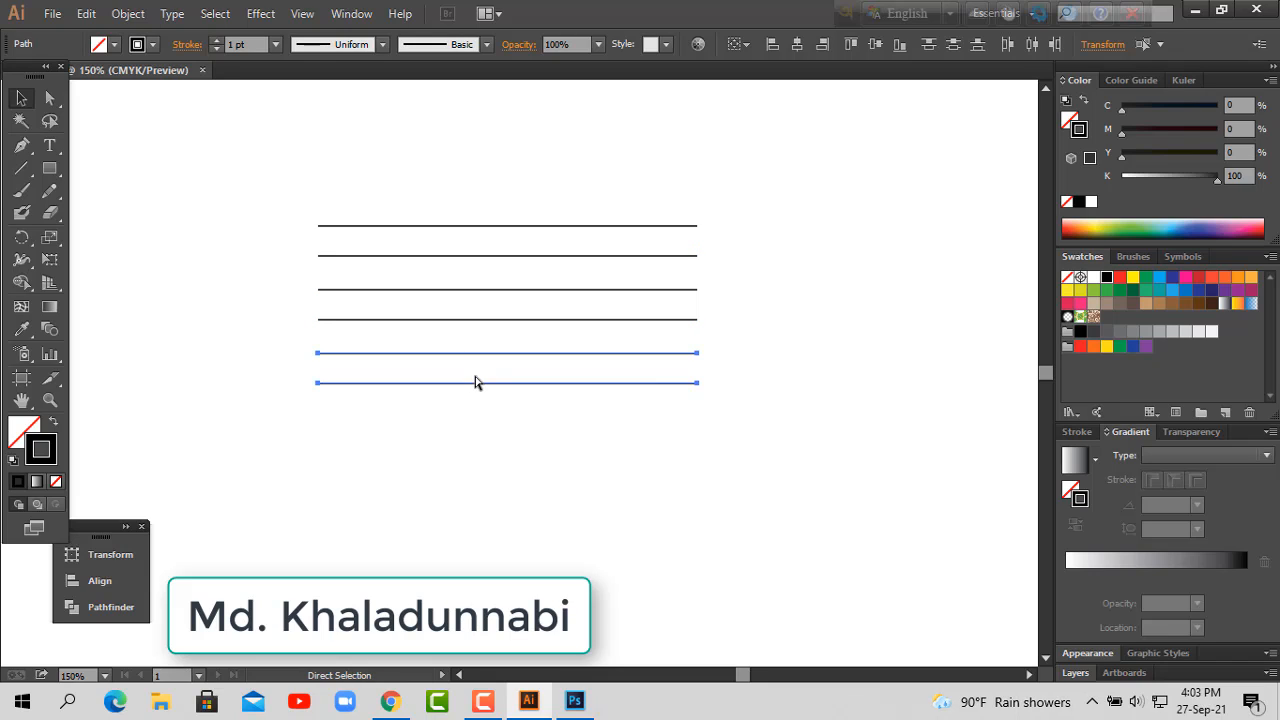
click(776, 351)
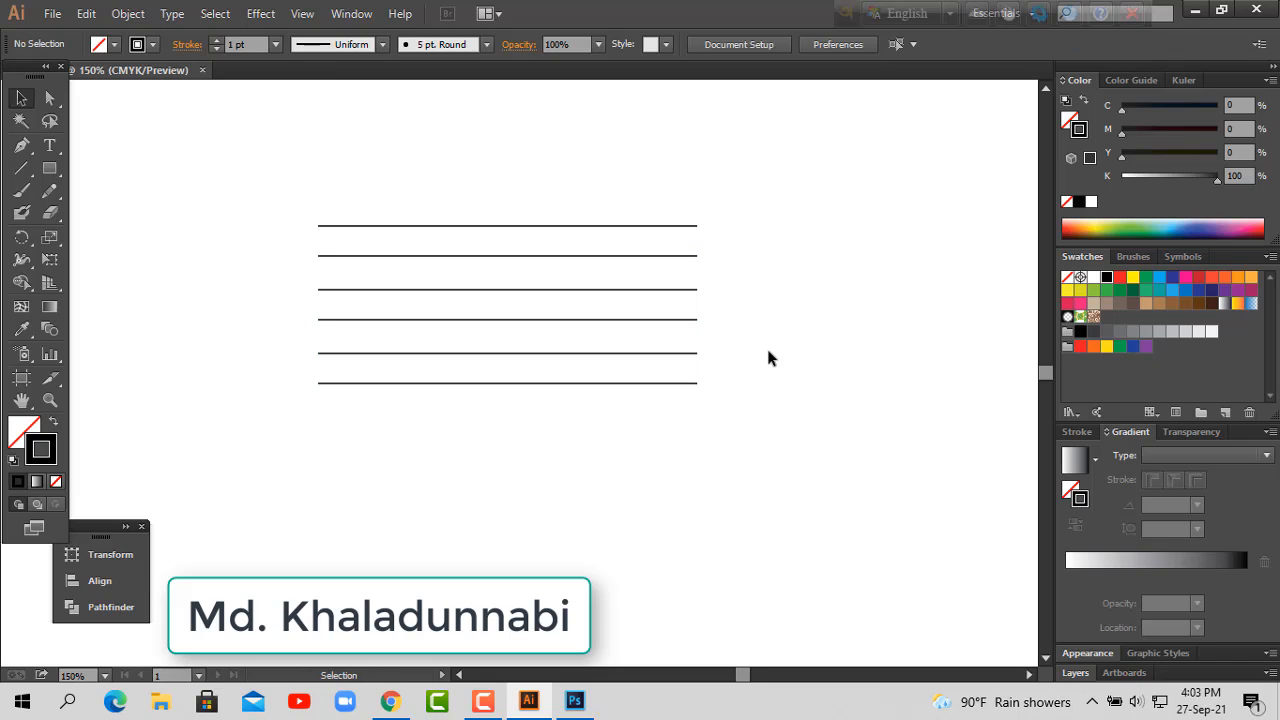
Step: Make a copy of all six horizontal lines rotated 90° to form a crossing grid
drag(348, 283, 565, 458)
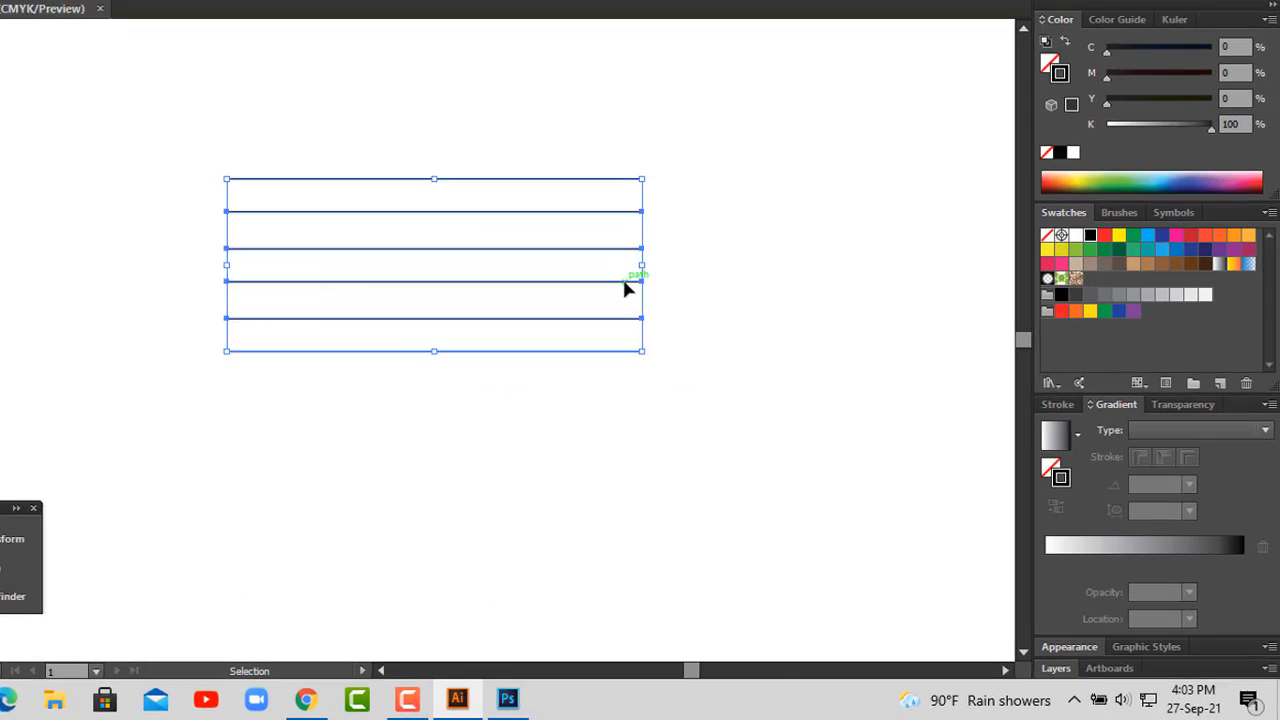
right_click(624, 288)
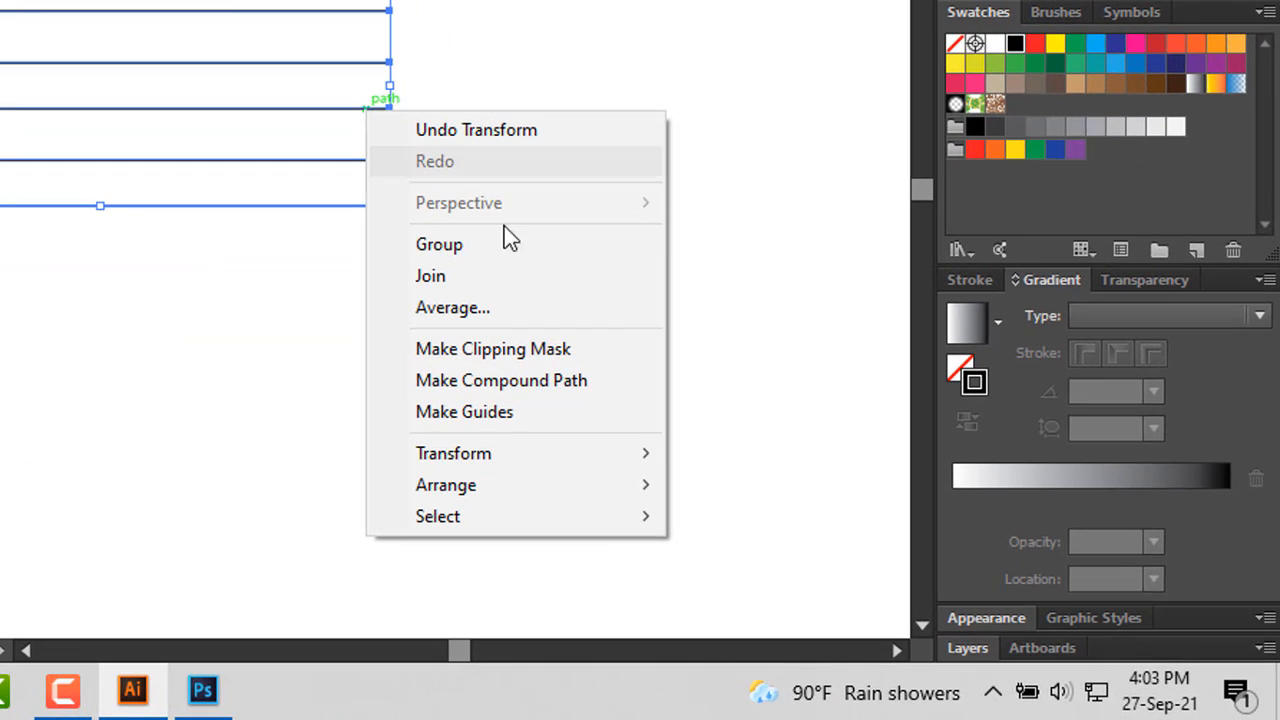
mouse_move(557, 453)
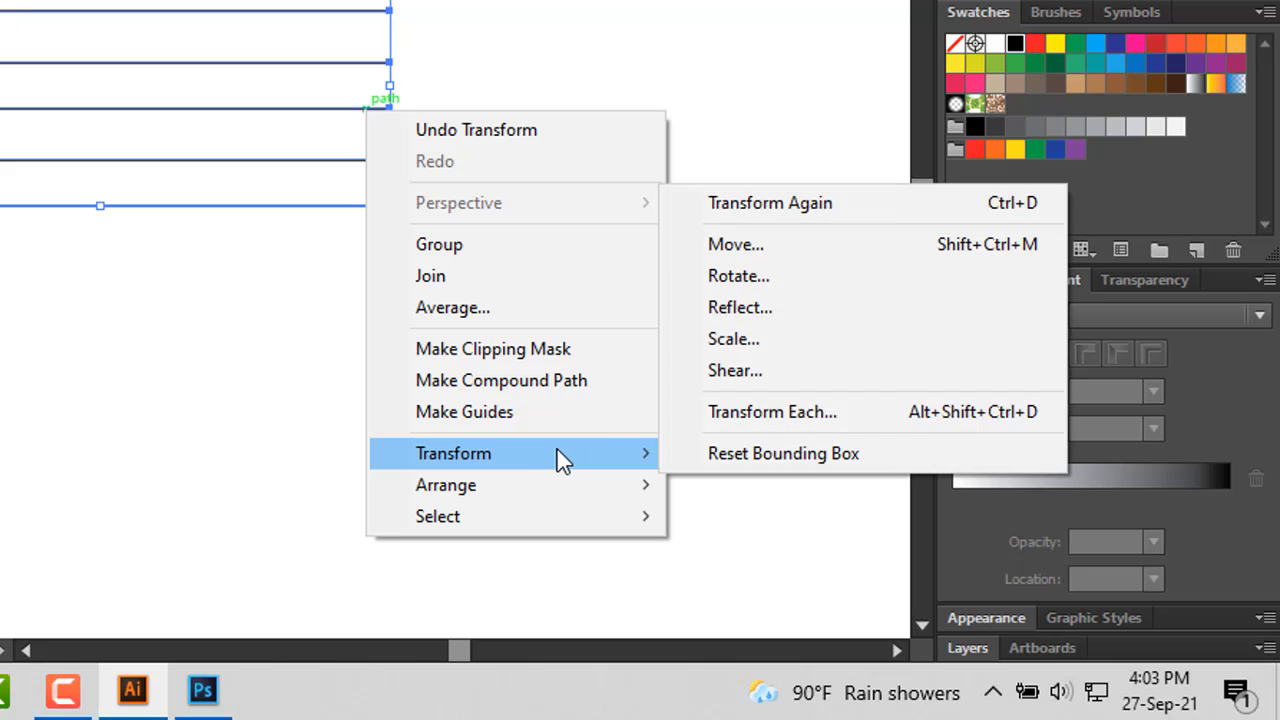
click(816, 276)
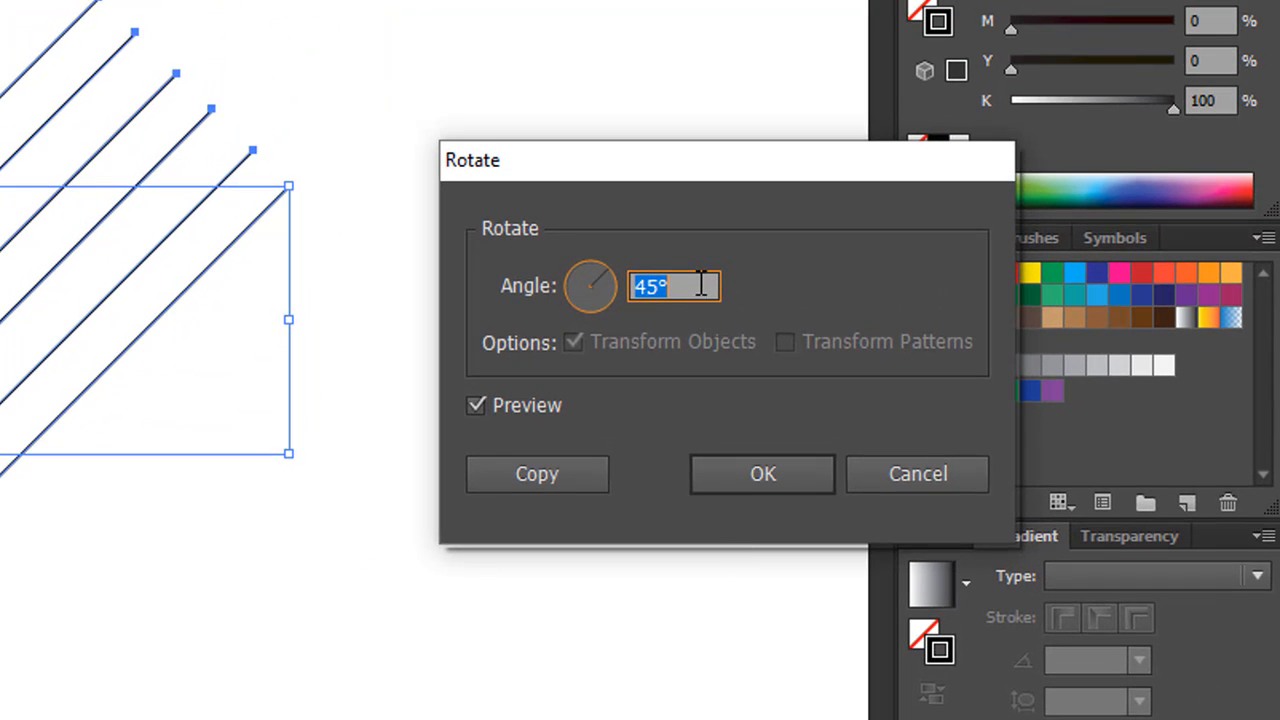
text(90)
key(Tab)
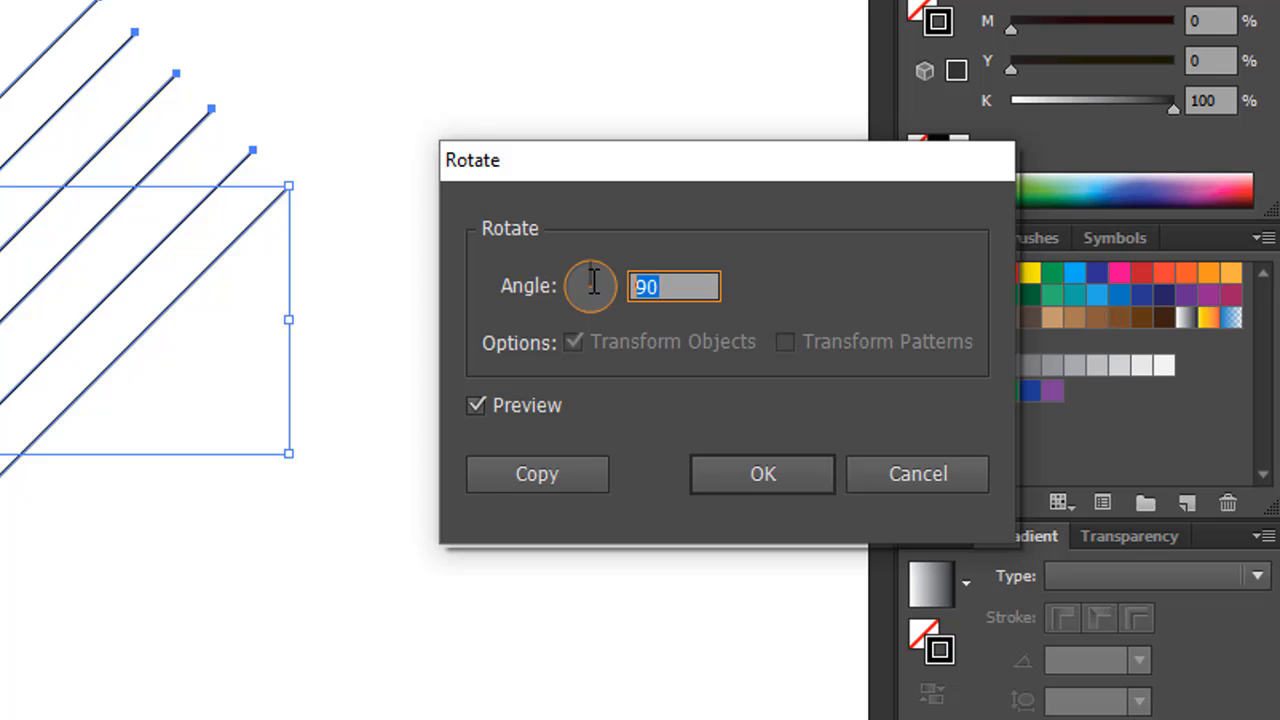
click(556, 402)
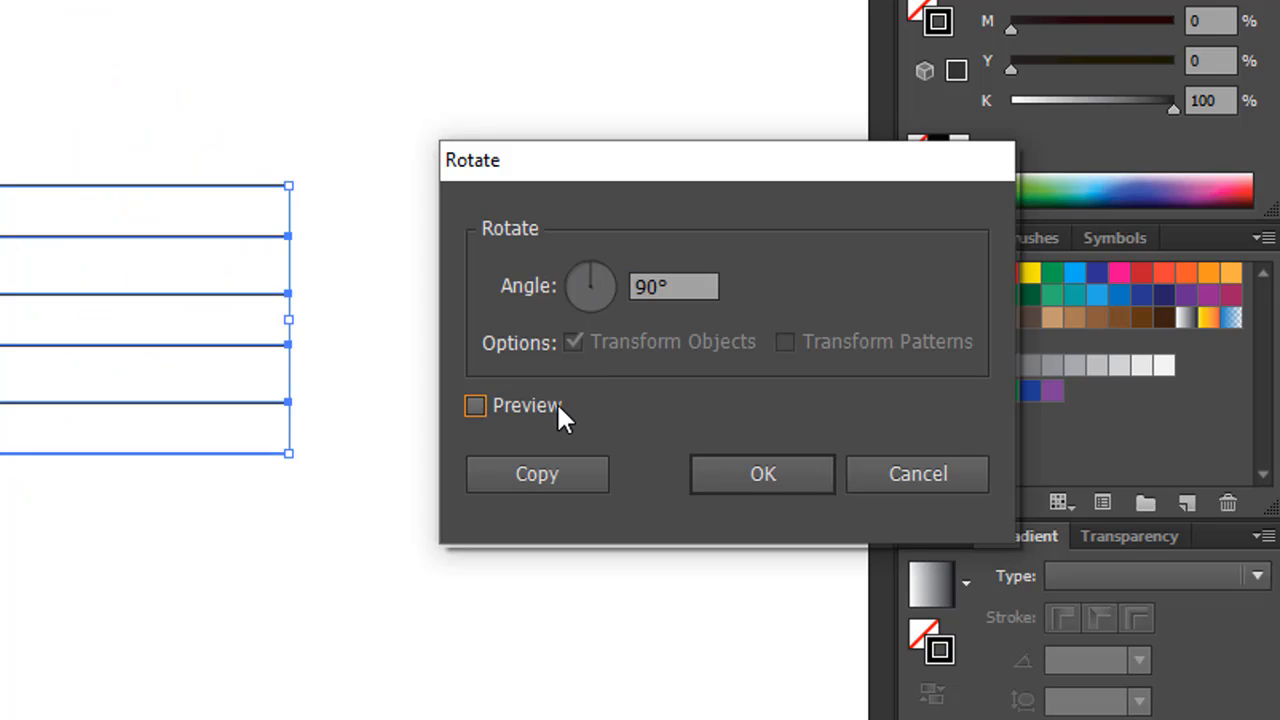
click(556, 401)
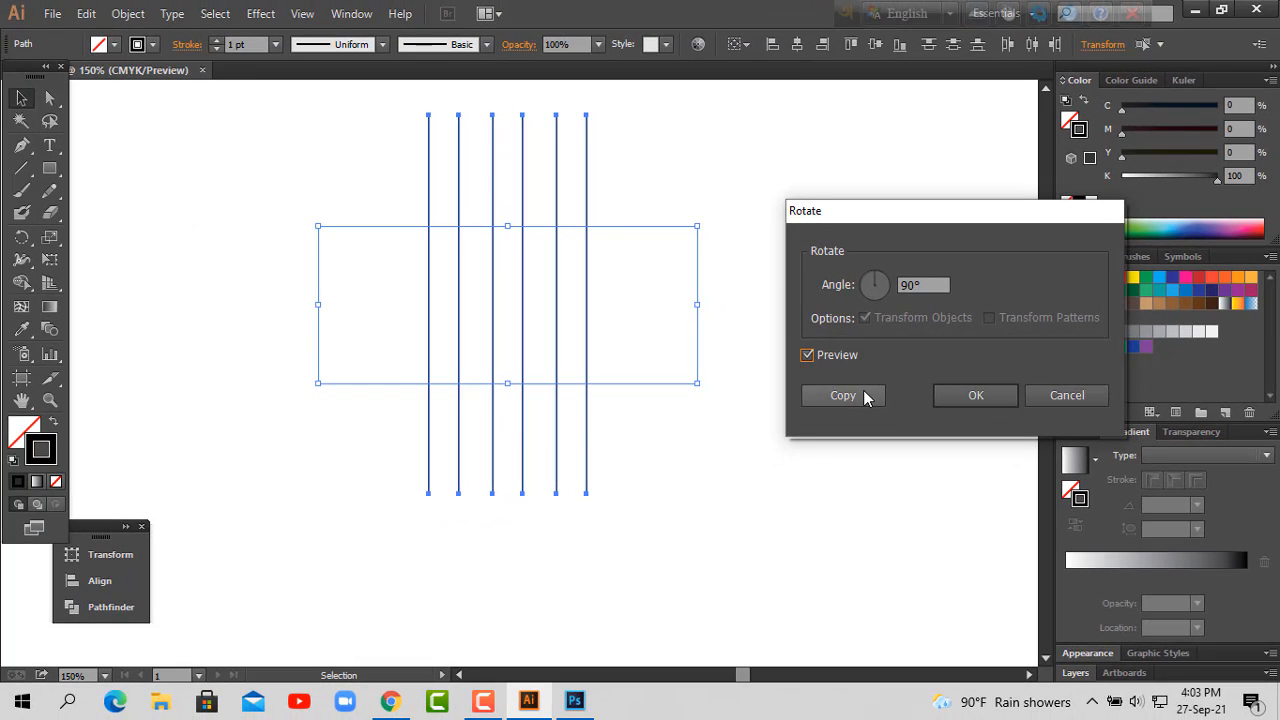
click(843, 395)
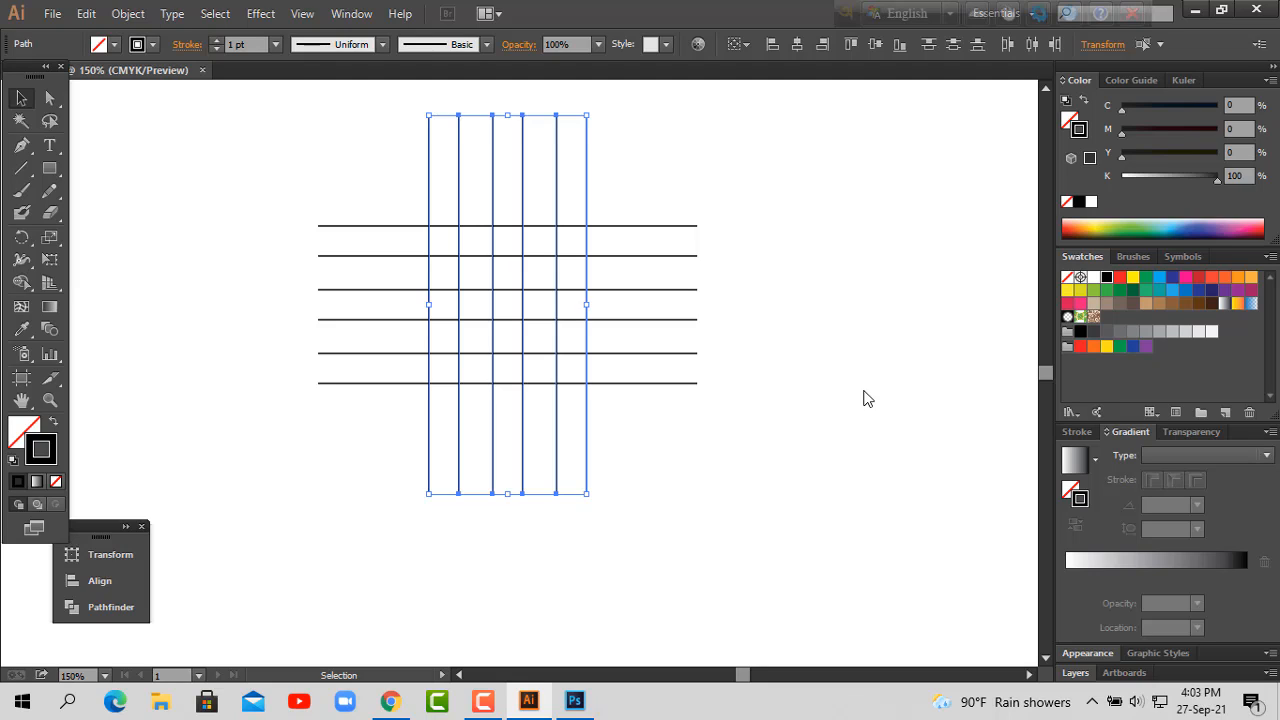
click(865, 397)
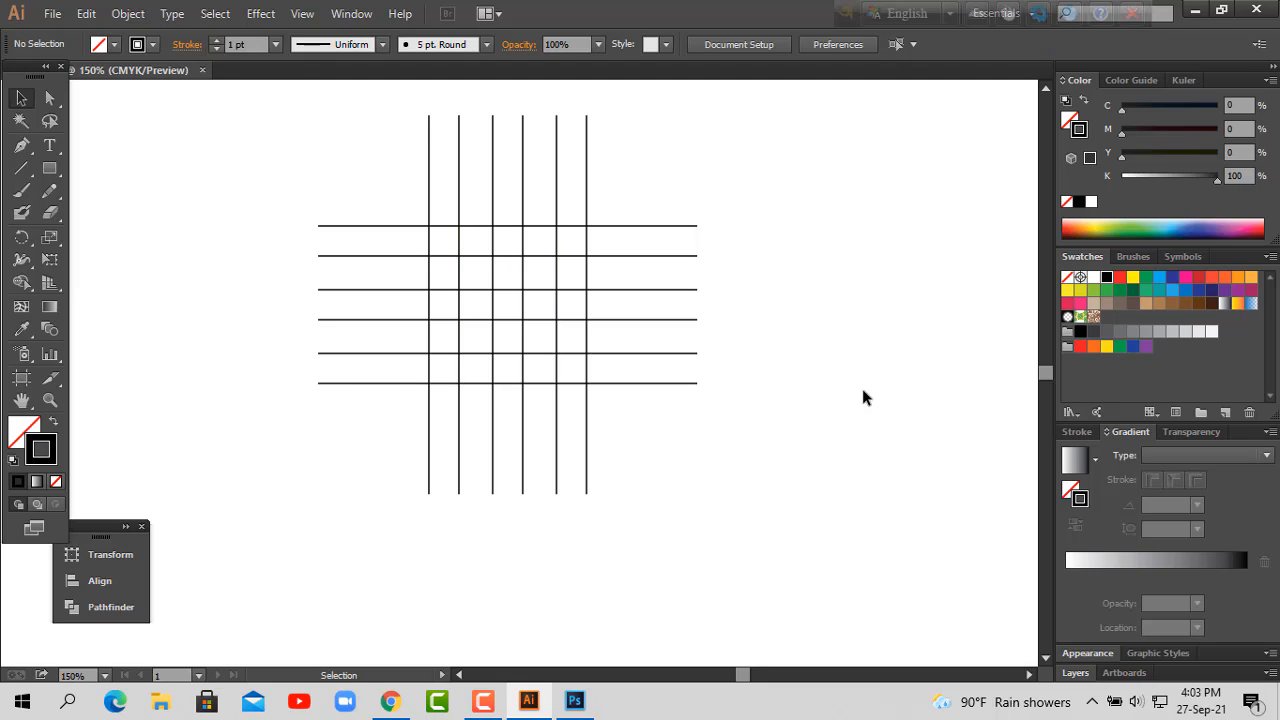
Step: Make a copy of the lowest two horizontal lines rotated 45° and move it up onto the grid's rising diagonal
key(ctrl+plus)
drag(829, 457, 823, 472)
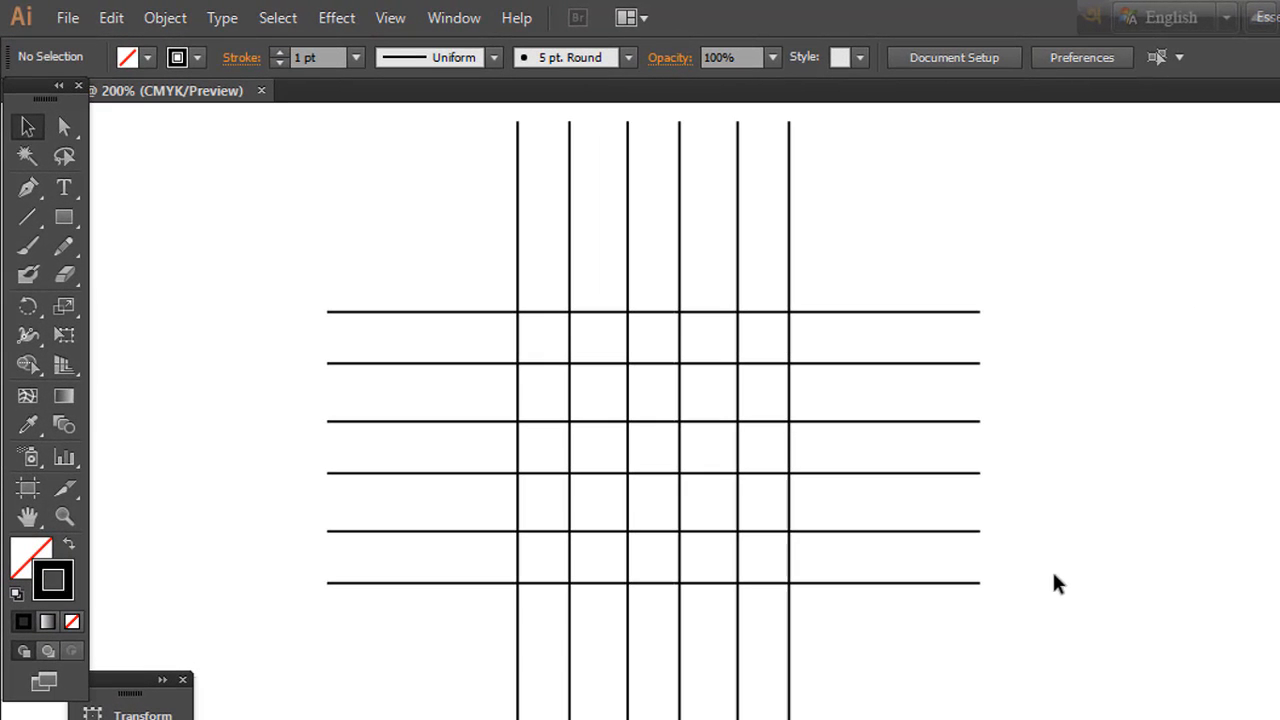
drag(1000, 615, 960, 516)
right_click(958, 578)
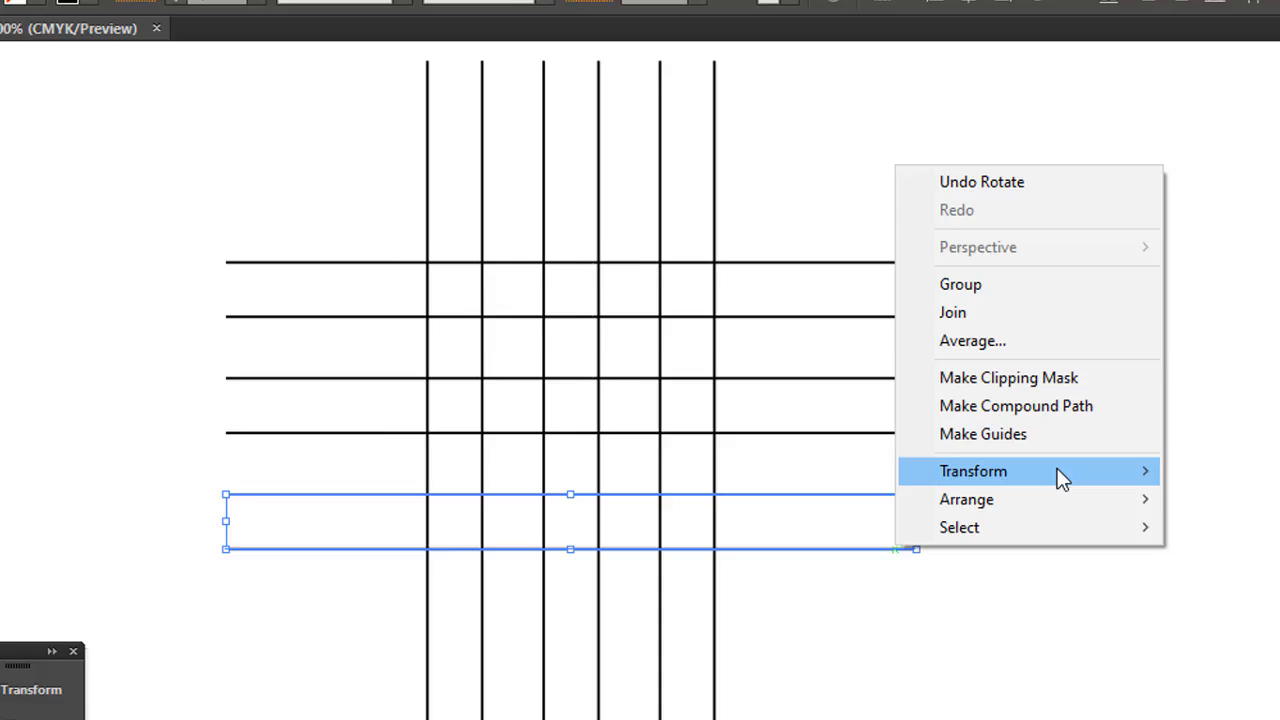
mouse_move(1116, 509)
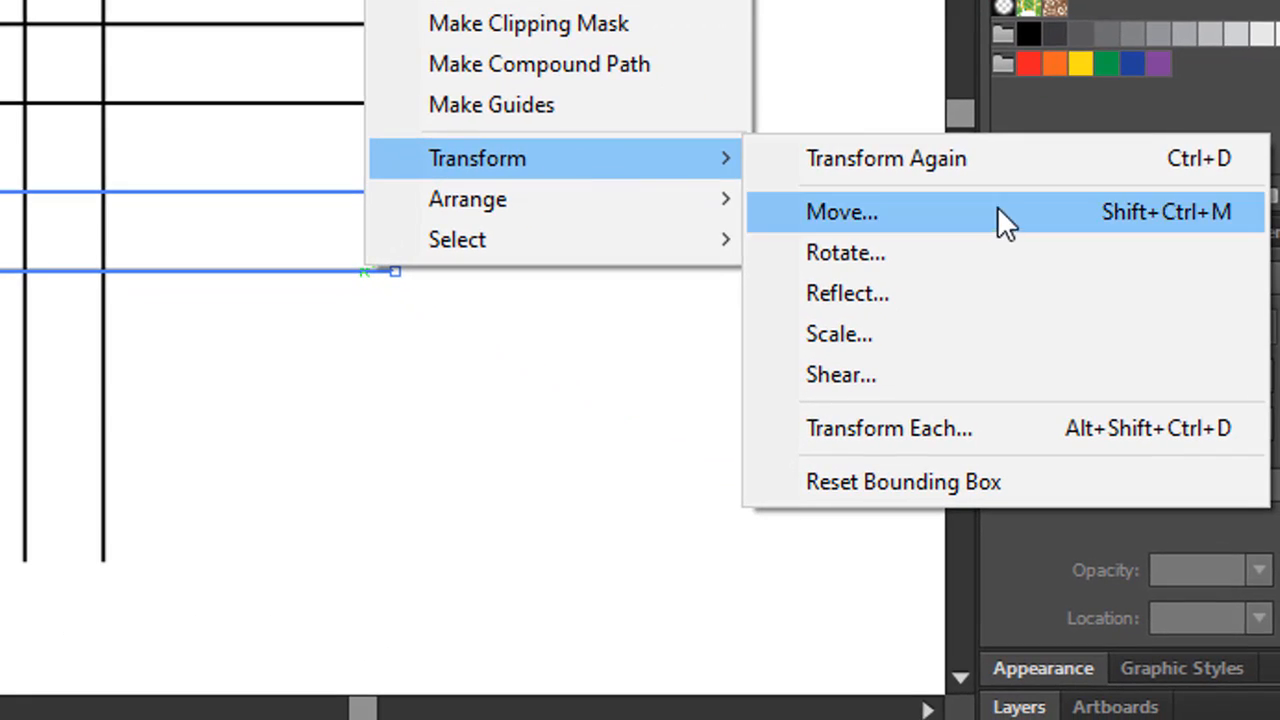
click(951, 252)
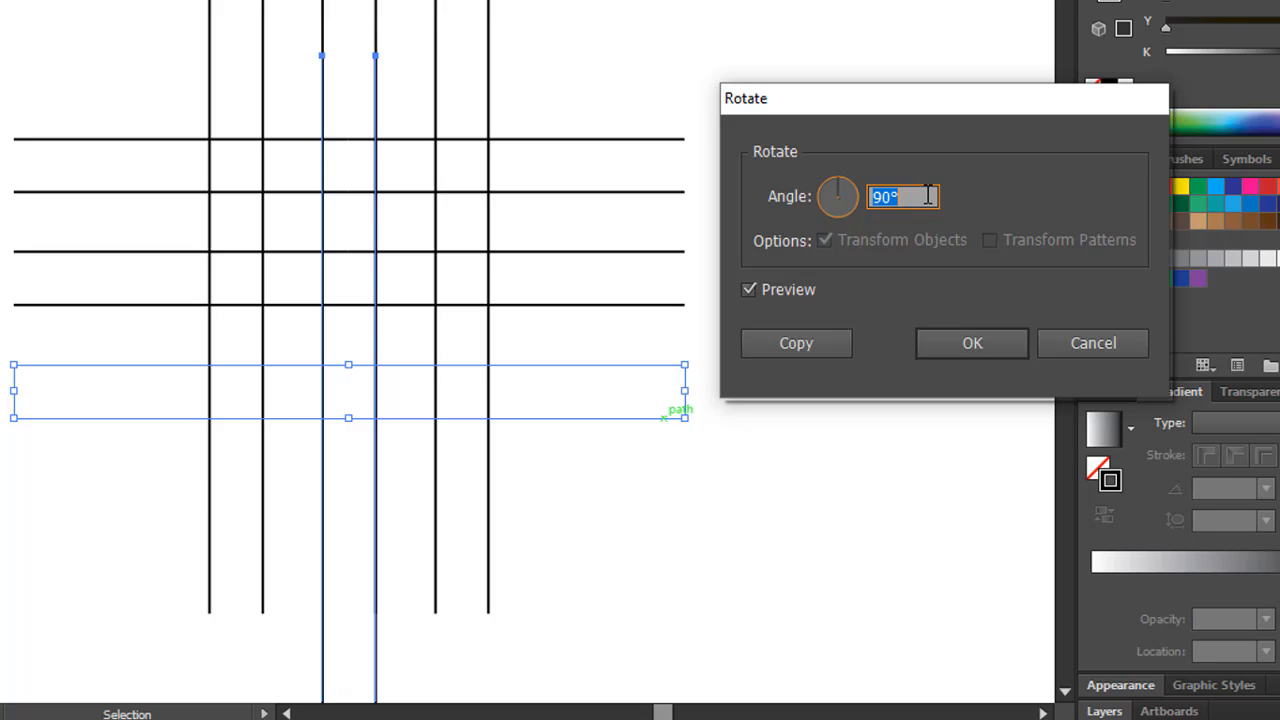
text(45)
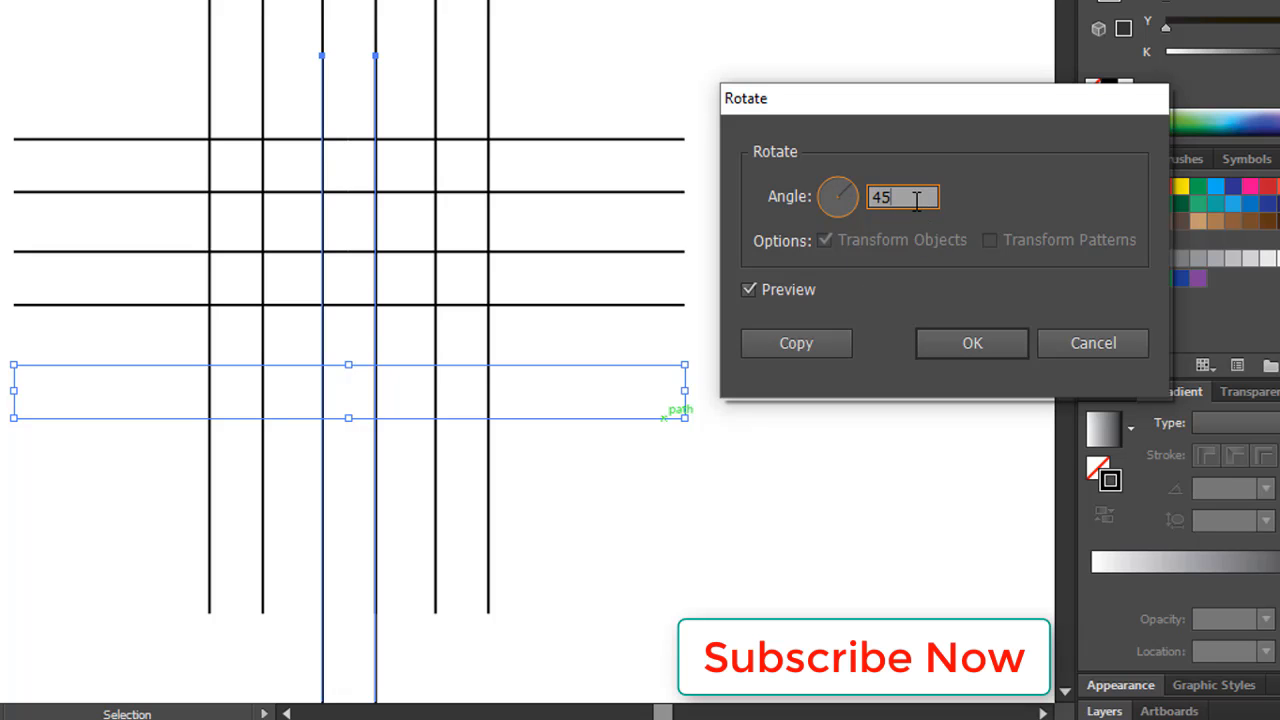
click(818, 341)
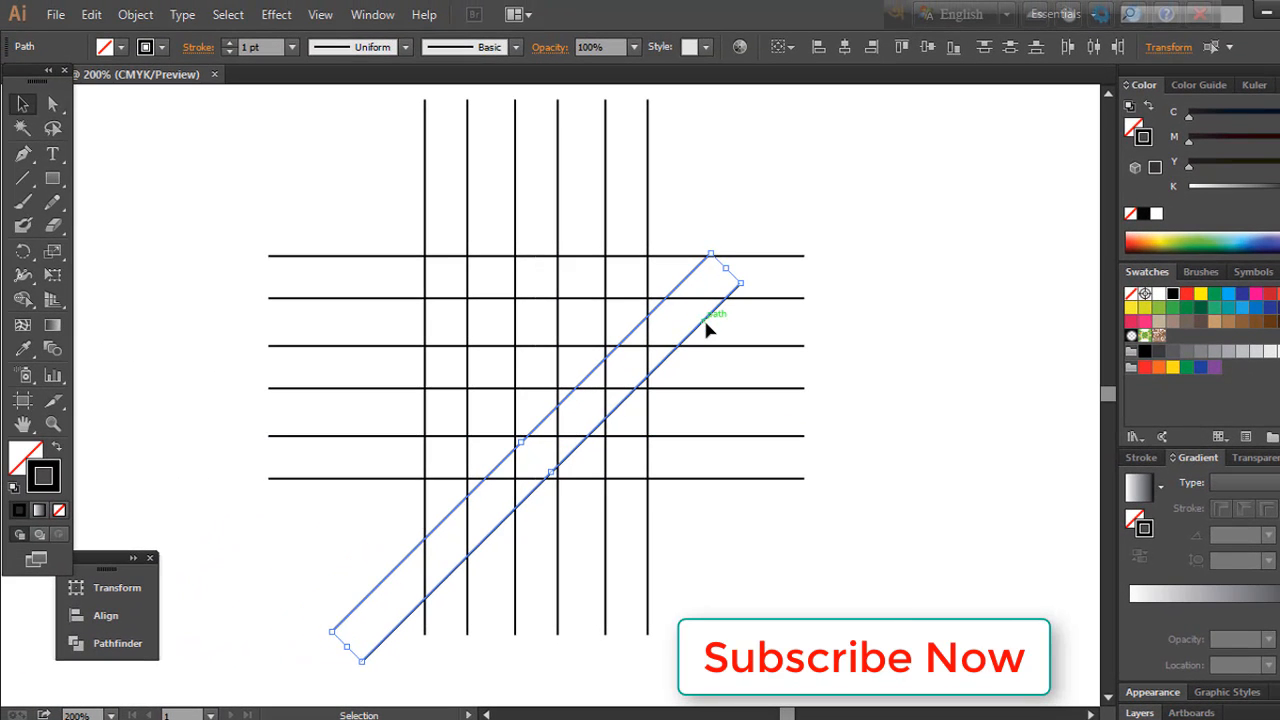
drag(706, 328, 699, 203)
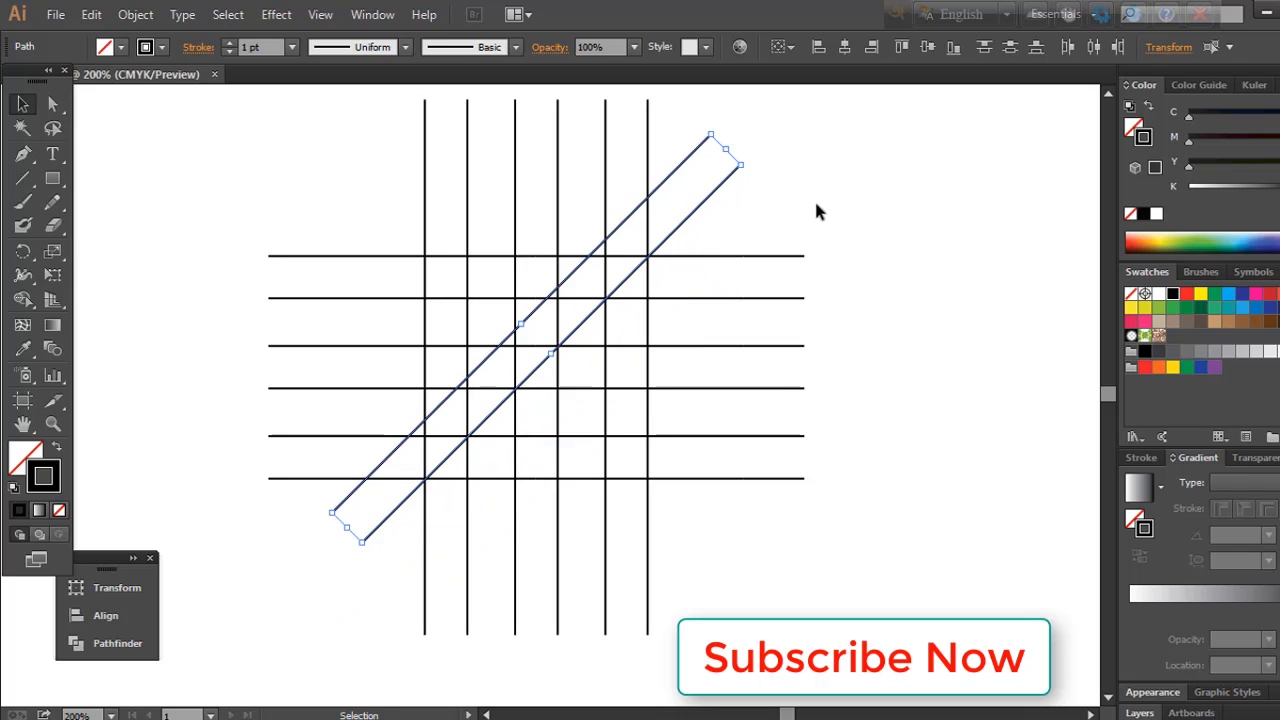
click(881, 186)
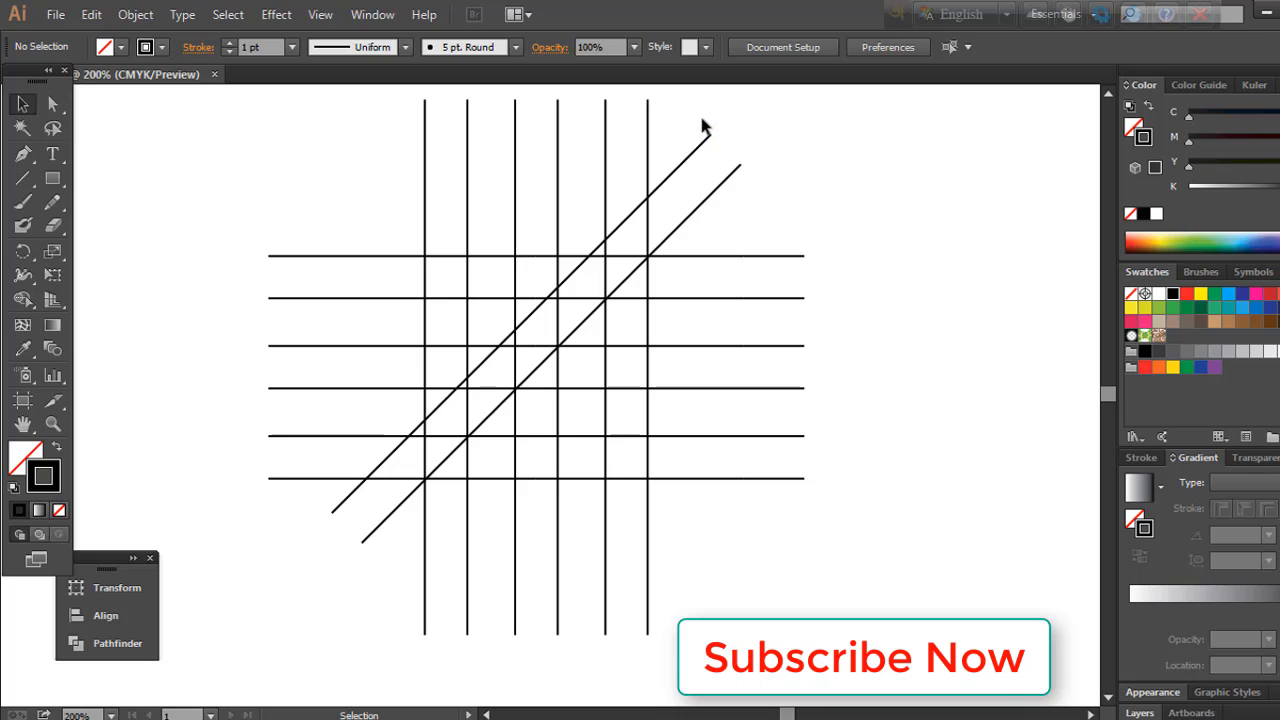
Step: Reflect a copy of the two diagonal lines across the vertical axis to form an X over the grid
drag(703, 127, 761, 180)
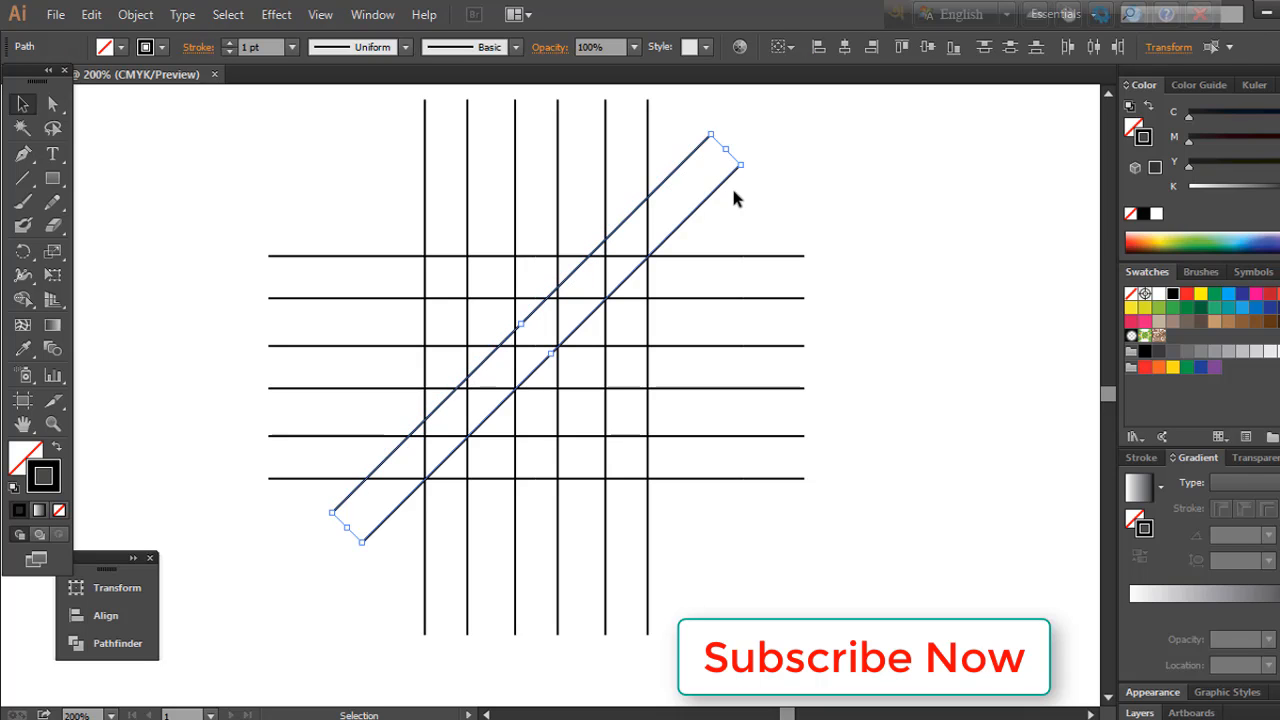
right_click(728, 182)
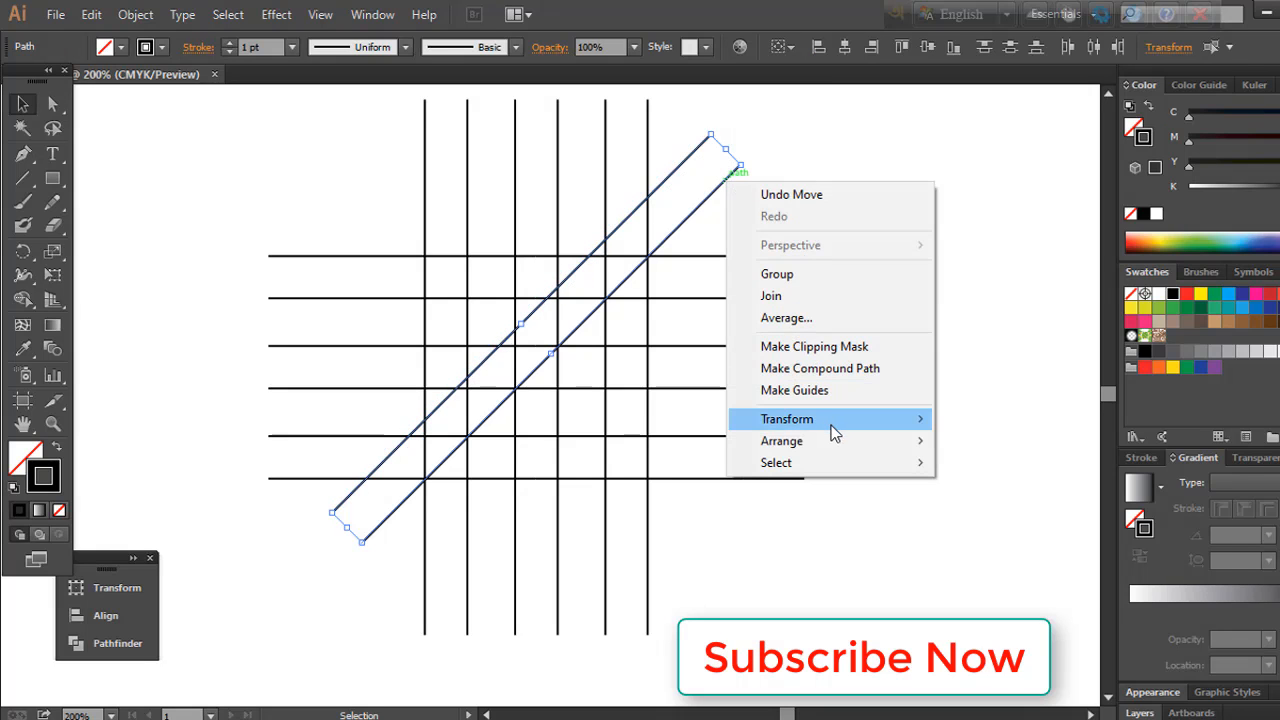
mouse_move(835, 430)
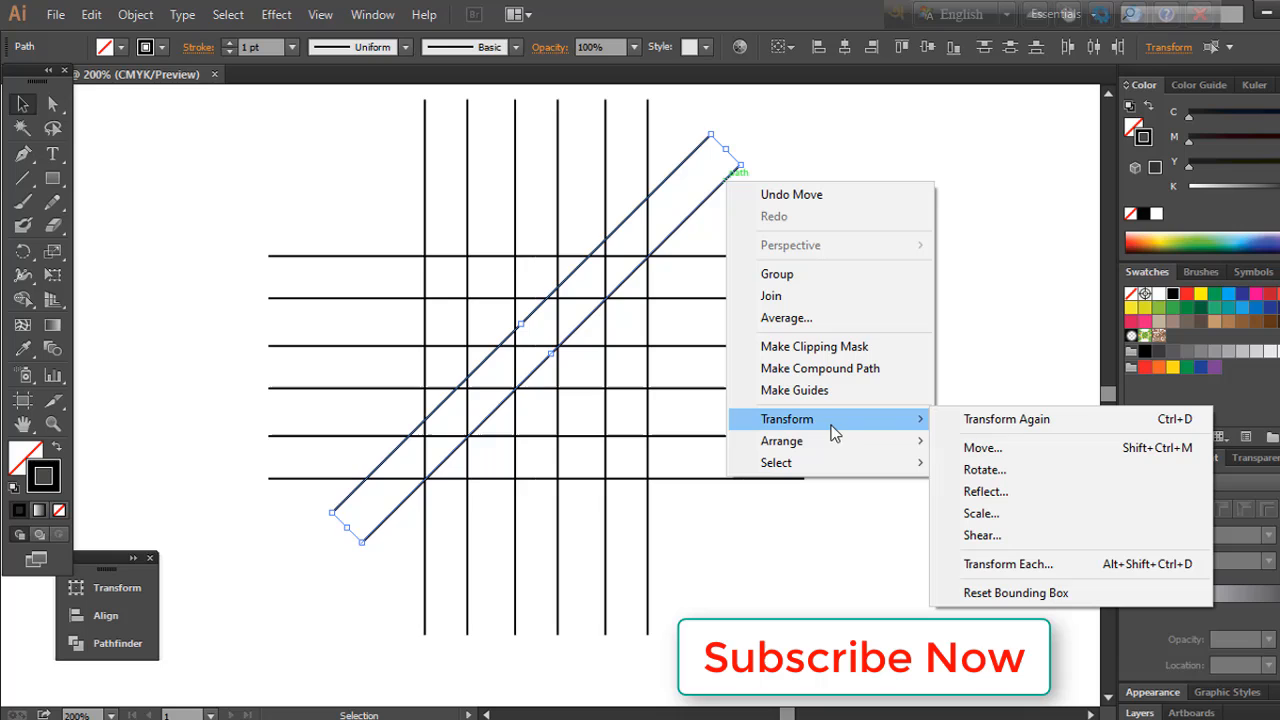
click(1005, 505)
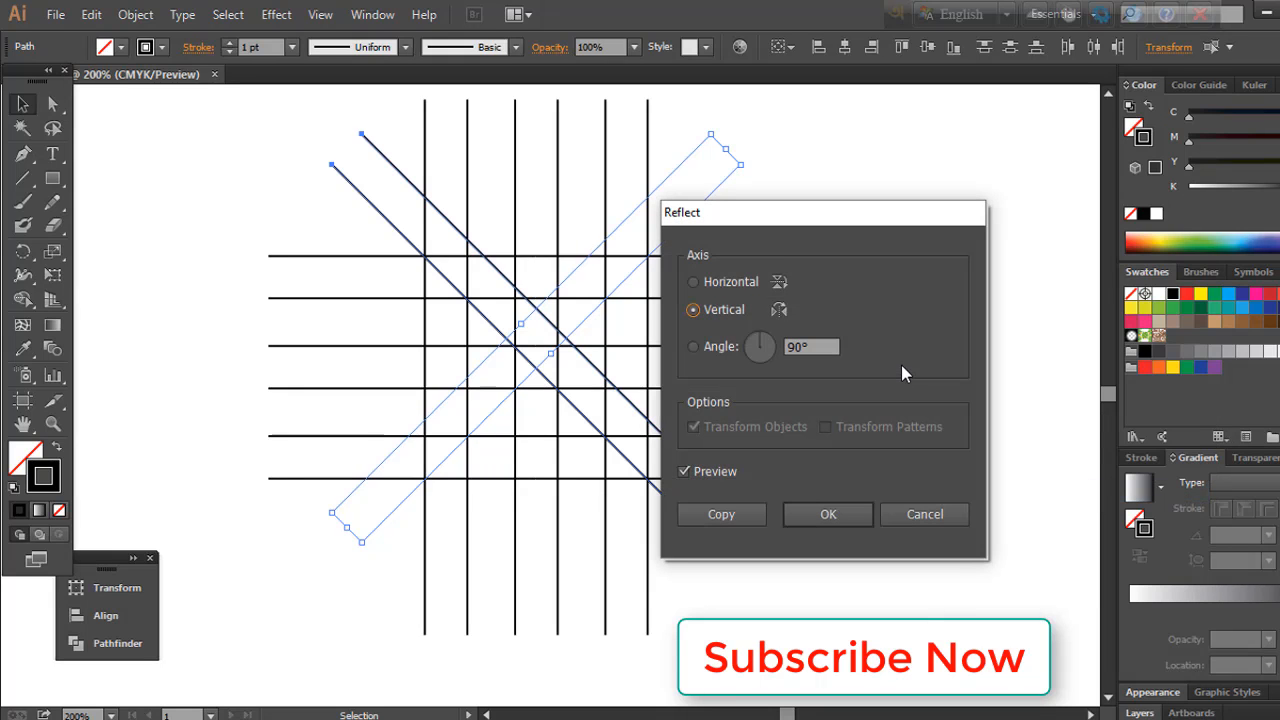
click(735, 516)
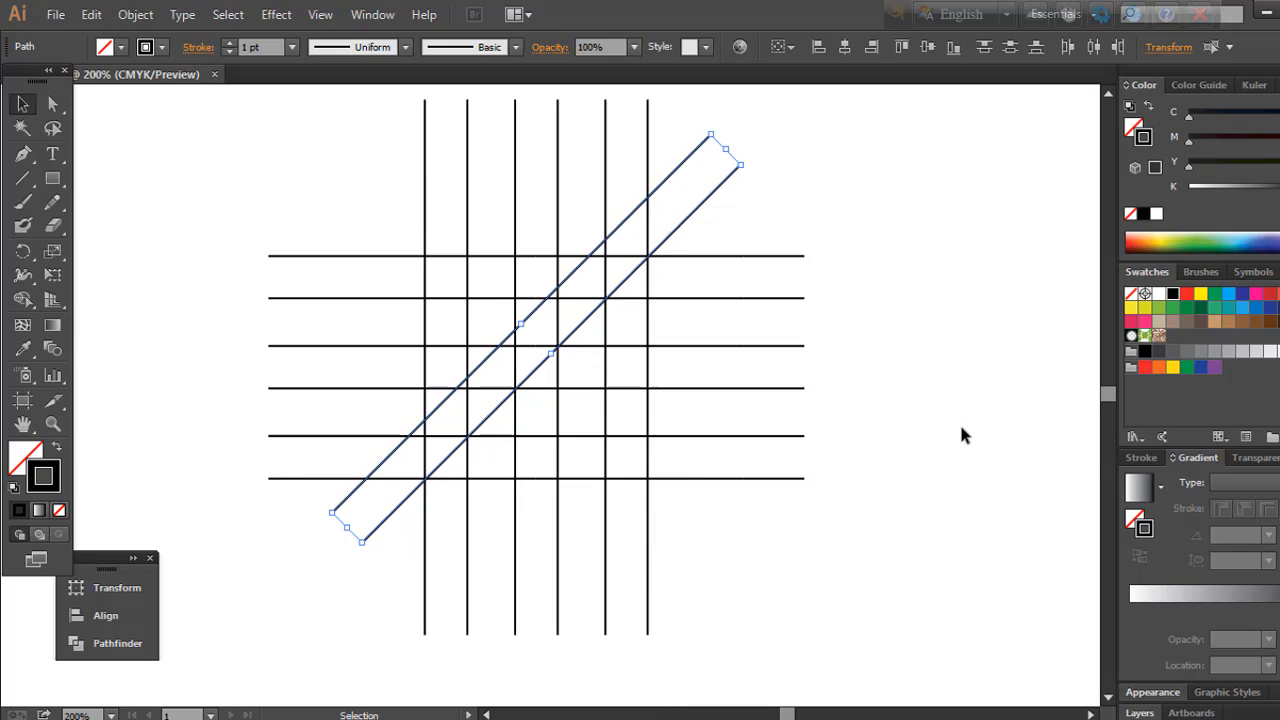
click(956, 478)
Step: Select all the lines and set their fill to orange with C 0, M 58.82, Y 81.18, K 0
drag(145, 137, 932, 604)
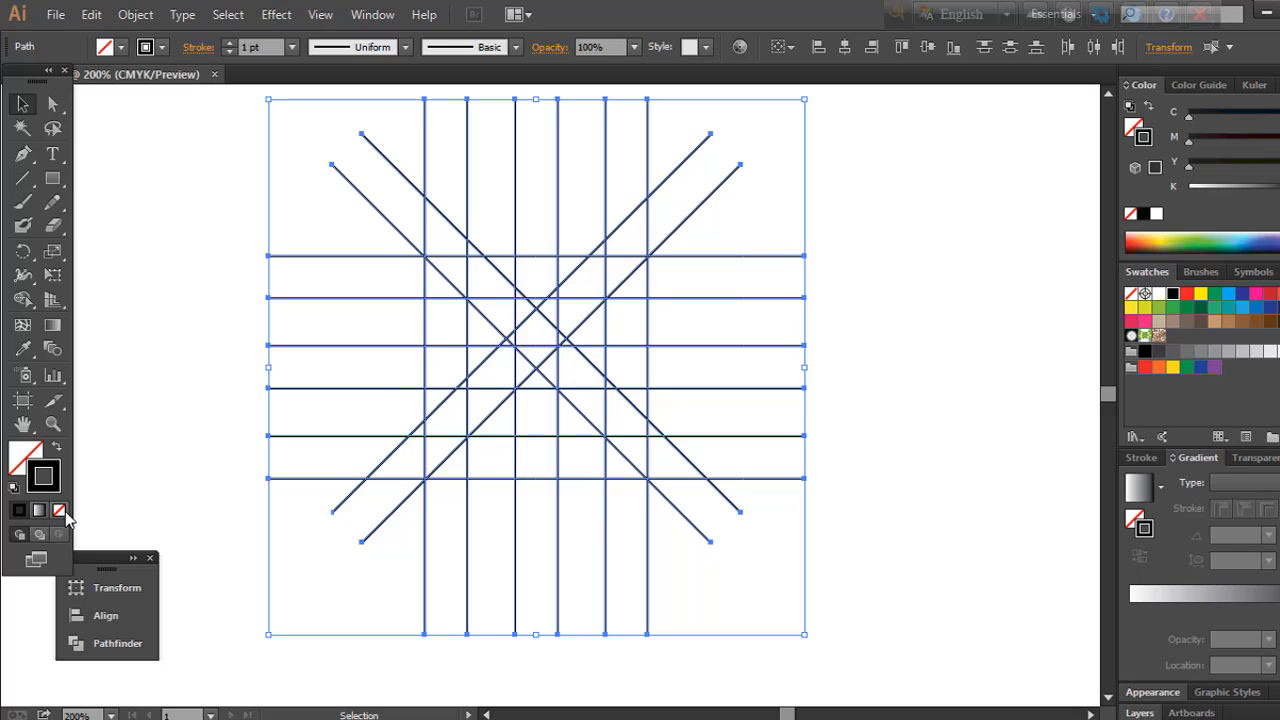
click(35, 457)
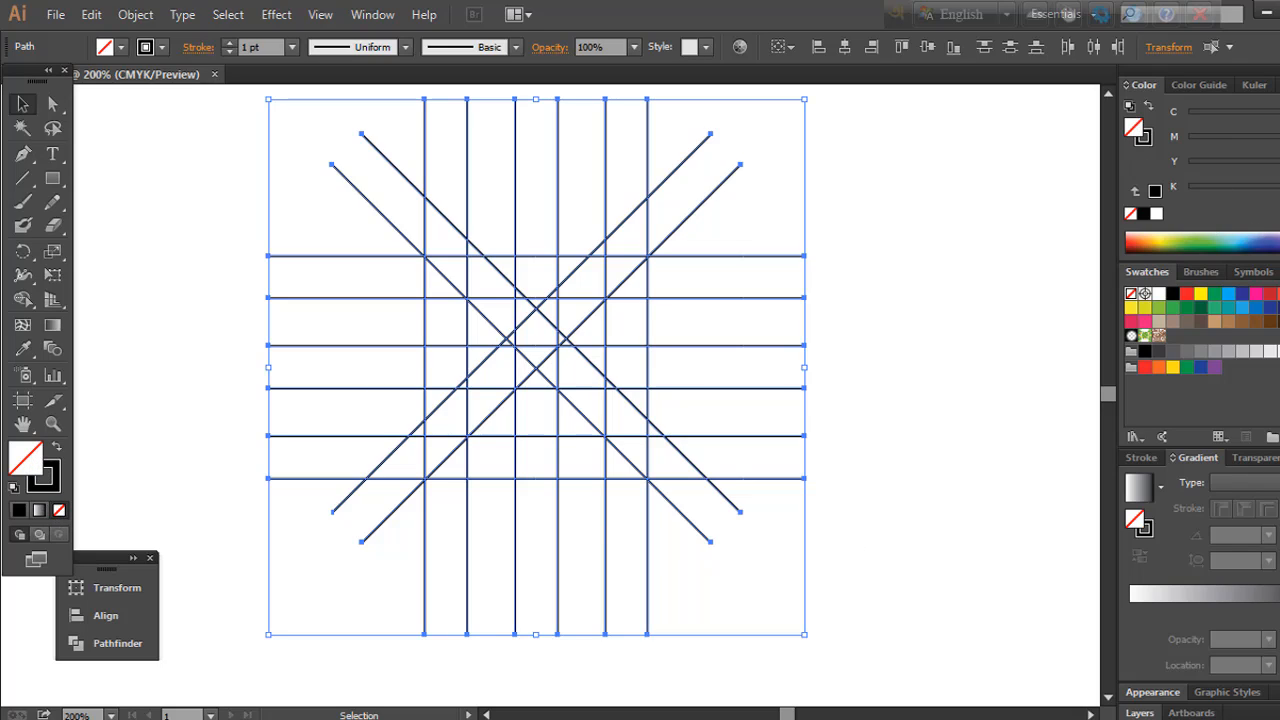
click(1140, 233)
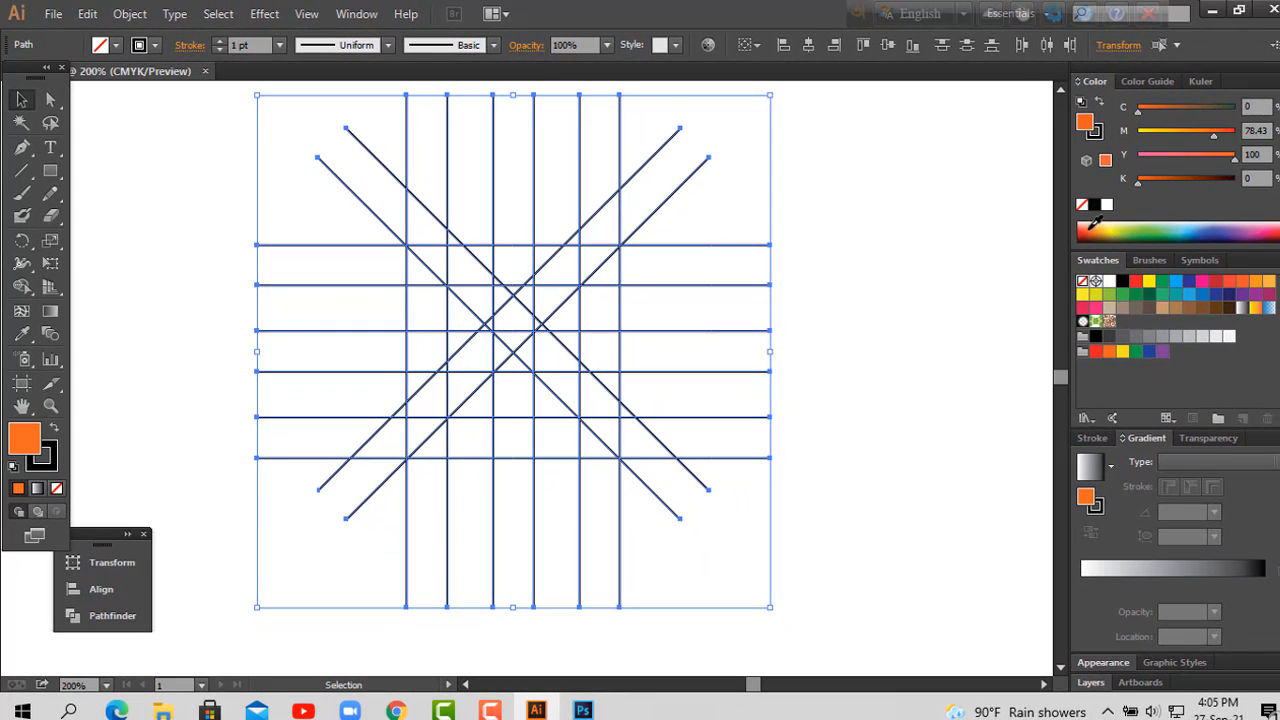
click(1106, 226)
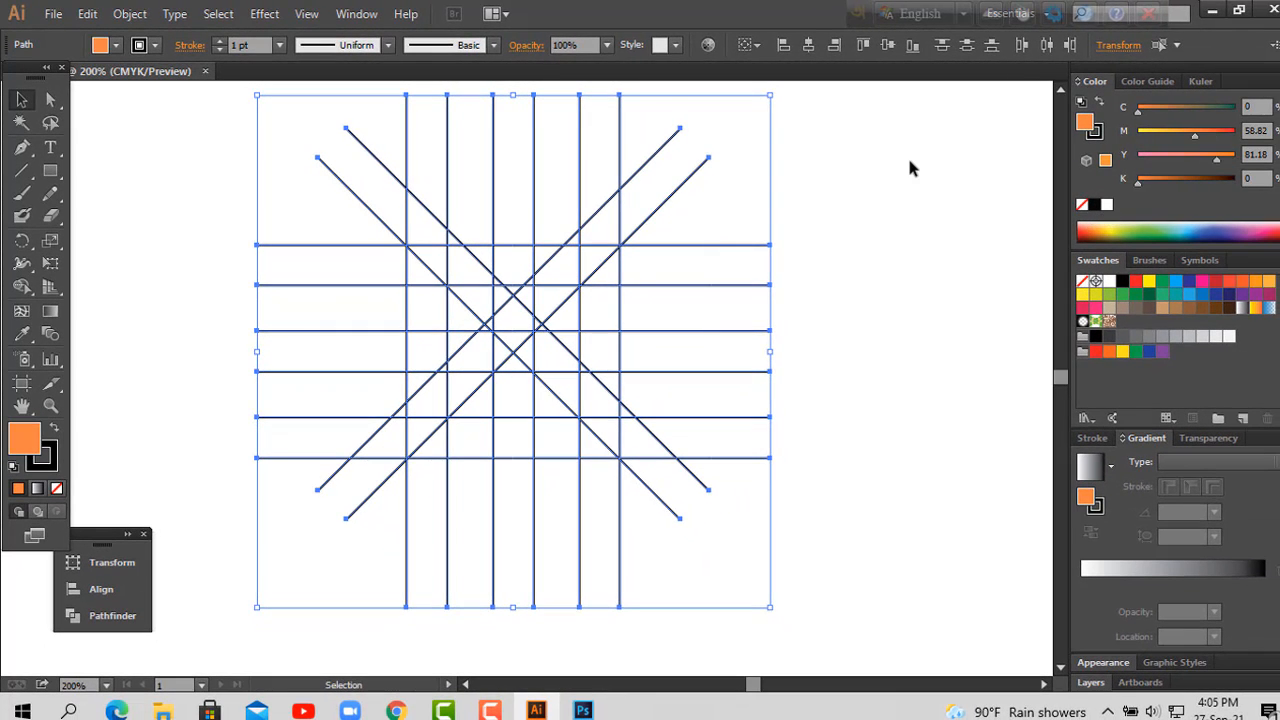
Step: With the Shape Builder tool, merge the grid's upper-left strip and its leftmost column into one orange corner shape
click(22, 287)
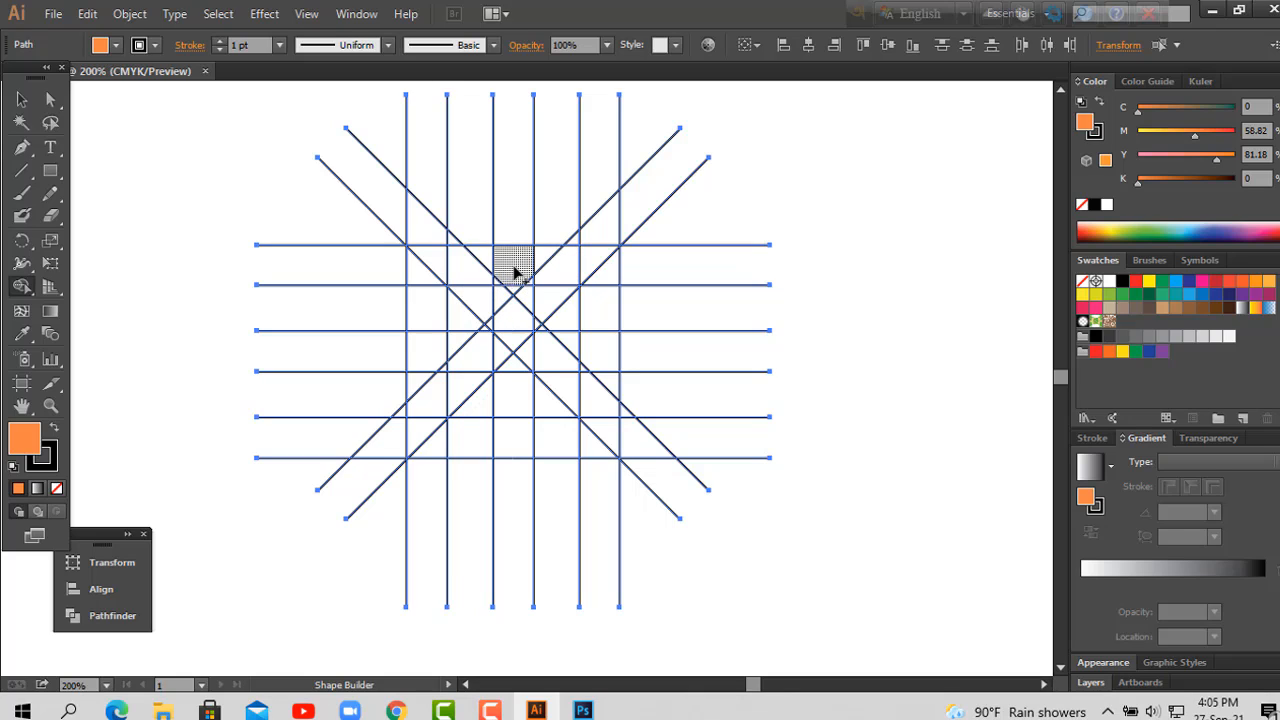
mouse_move(514, 272)
mouse_down()
mouse_move(428, 272)
mouse_move(534, 283)
mouse_move(505, 290)
mouse_up()
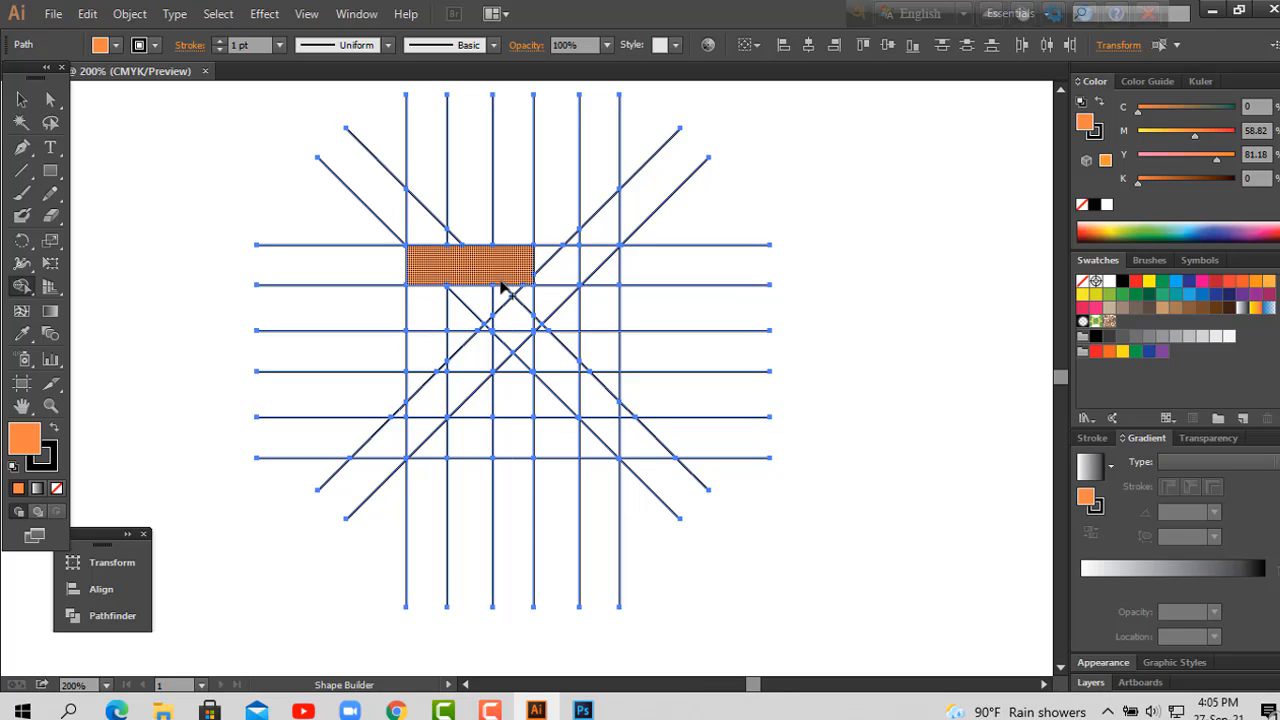
mouse_move(420, 268)
mouse_down()
mouse_move(420, 451)
mouse_move(438, 378)
mouse_up()
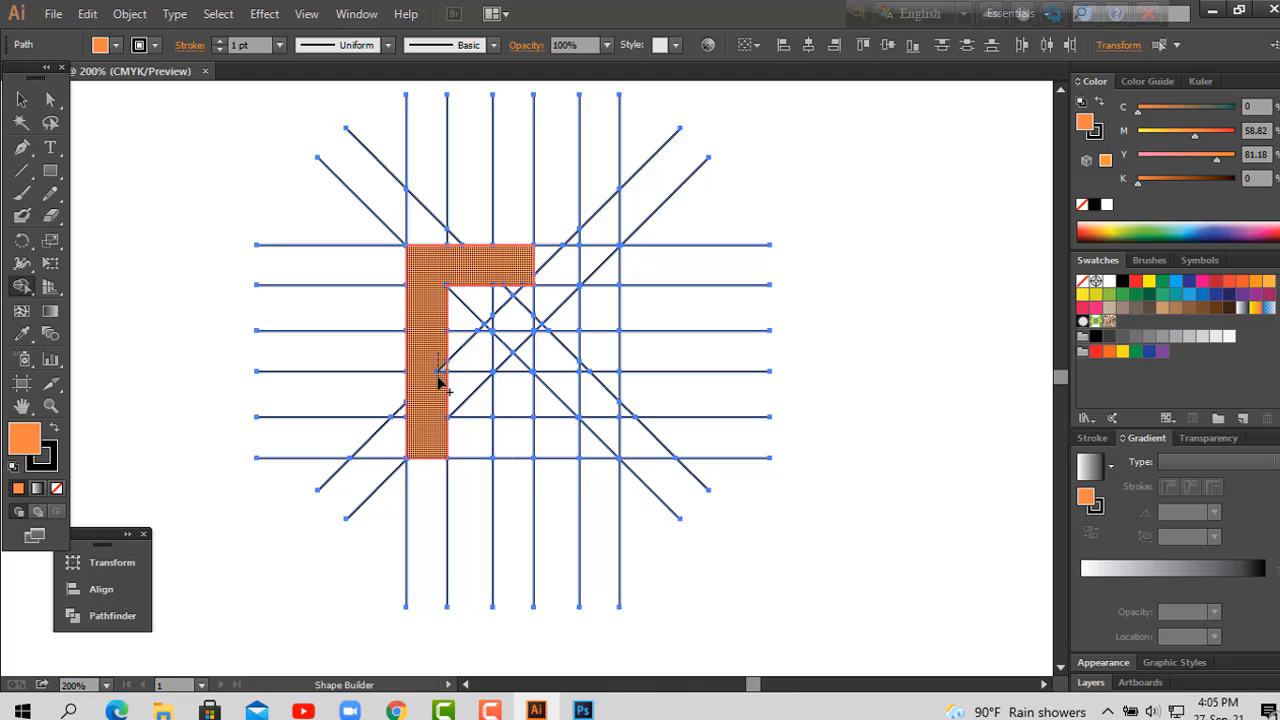
Step: With the Shape Builder tool, merge the grid's bottom strip into the orange corner shape and form the K's diagonal arm and lower leg
drag(430, 442, 516, 446)
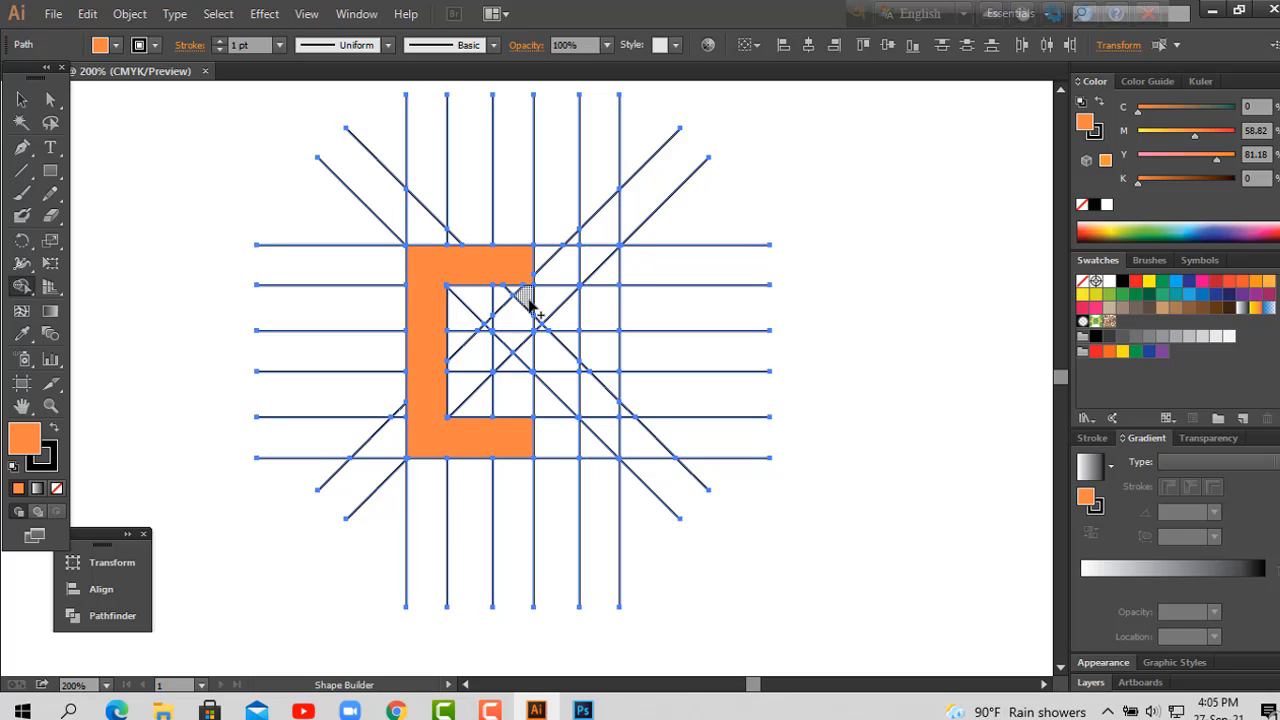
mouse_move(522, 314)
mouse_down()
mouse_move(481, 357)
mouse_move(484, 334)
mouse_up()
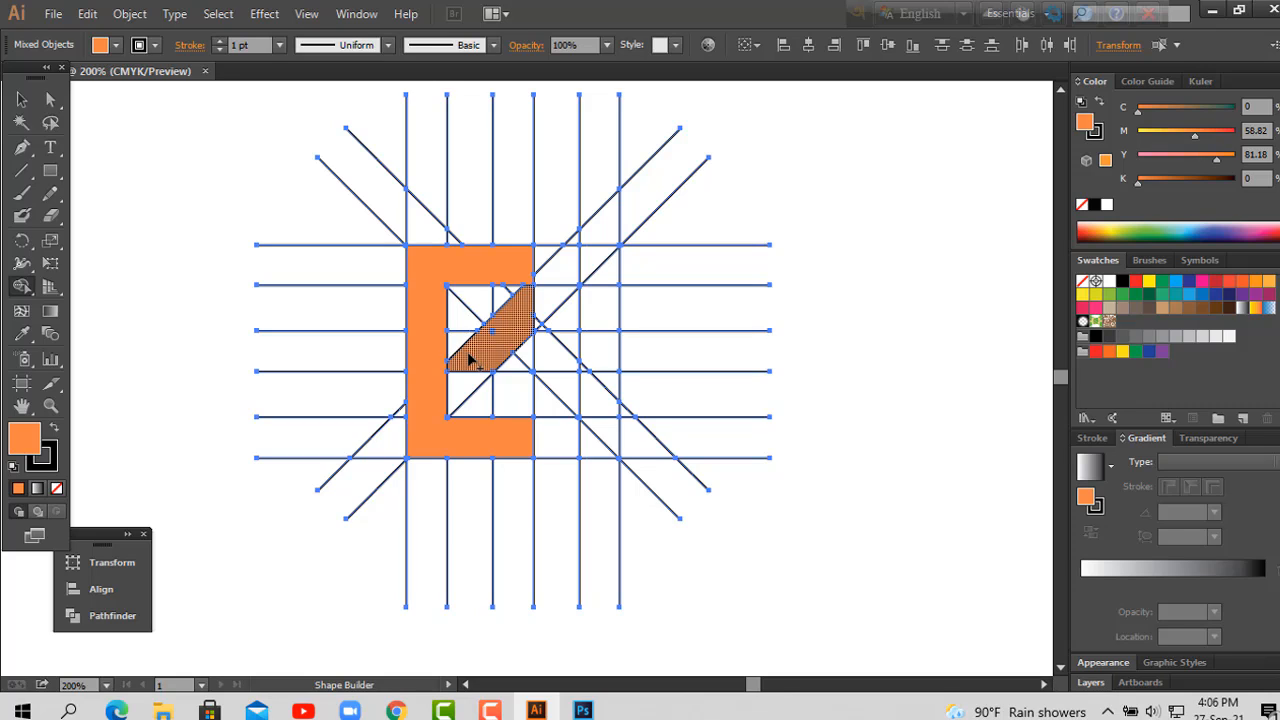
mouse_move(477, 355)
mouse_down()
mouse_move(544, 405)
mouse_move(632, 390)
mouse_move(812, 300)
mouse_up()
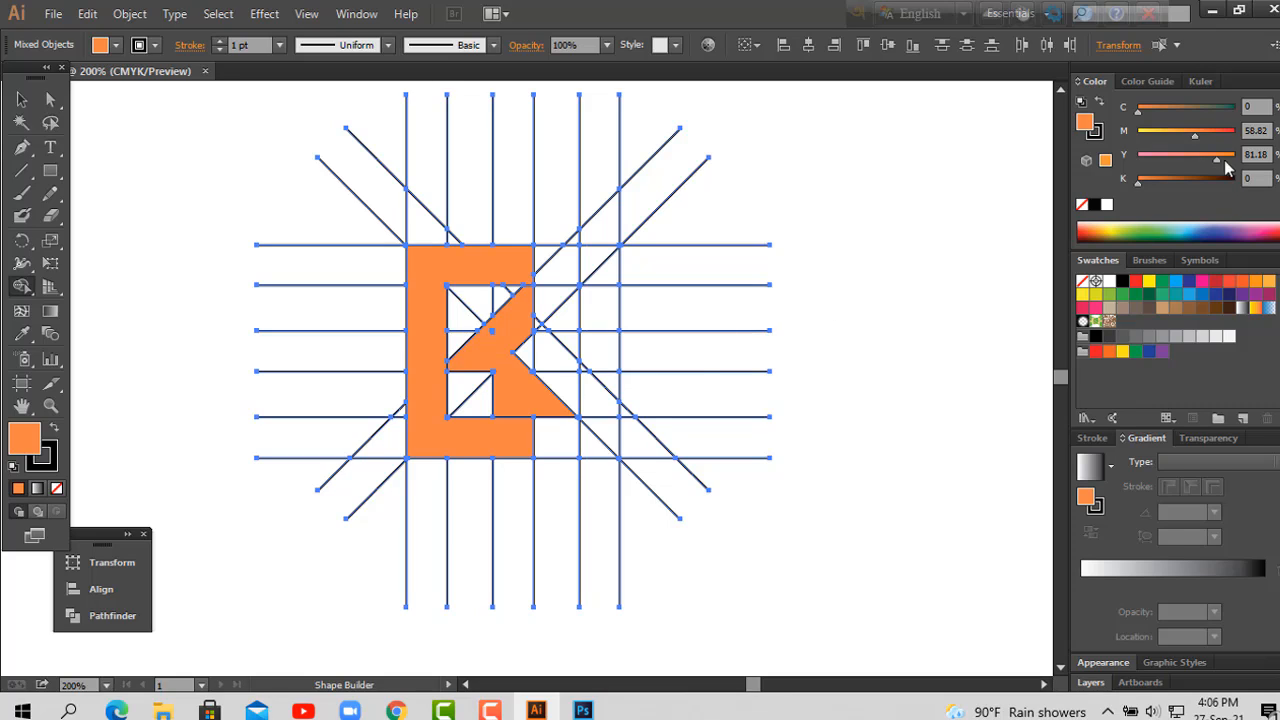
Step: Set the fill to red with M 100 and build three horizontal E bars in the grid's two rightmost columns with the Shape Builder tool
drag(1202, 141, 1236, 136)
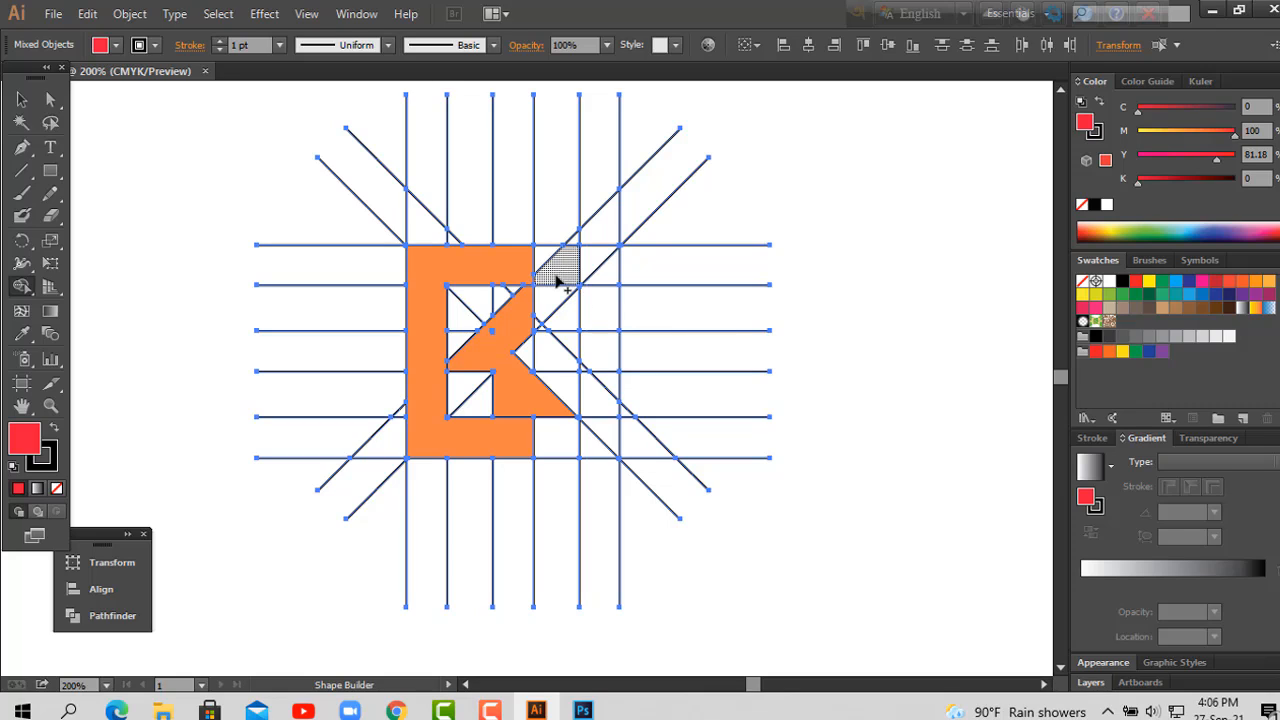
drag(548, 352, 598, 350)
mouse_move(563, 270)
mouse_down()
mouse_move(602, 272)
mouse_move(585, 266)
mouse_up()
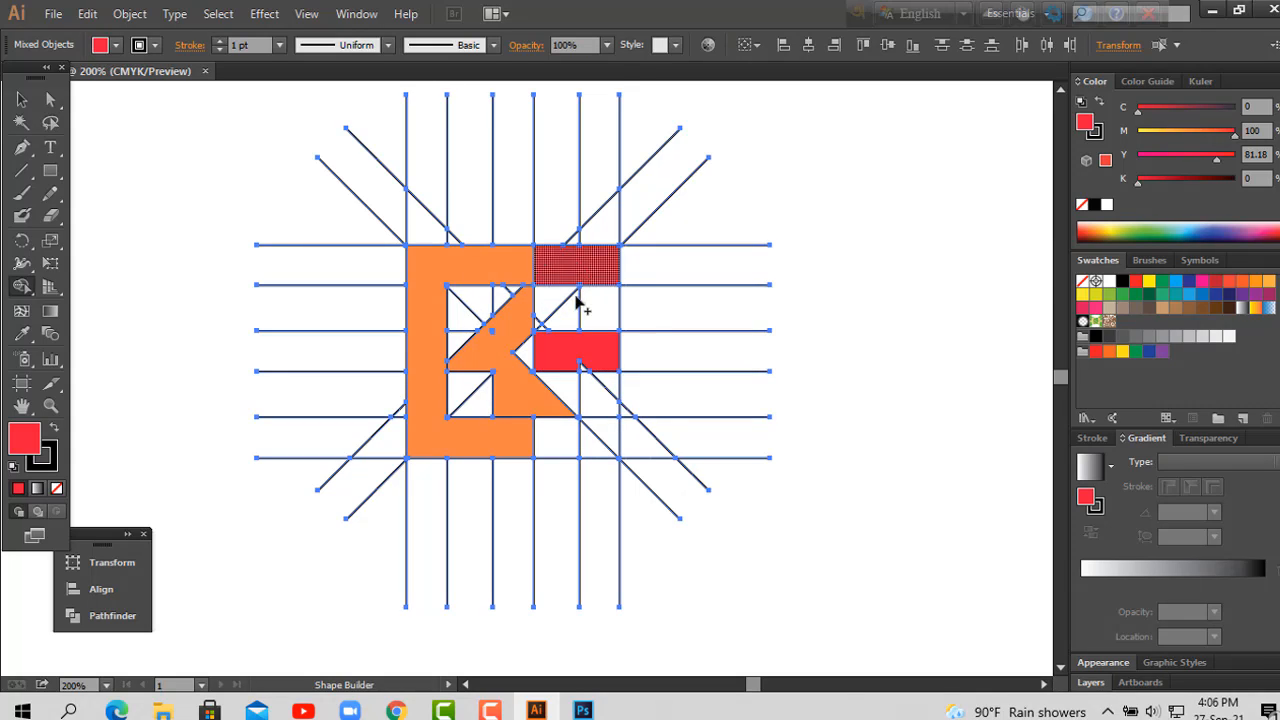
mouse_move(567, 440)
mouse_down()
mouse_move(601, 439)
mouse_move(553, 462)
mouse_up()
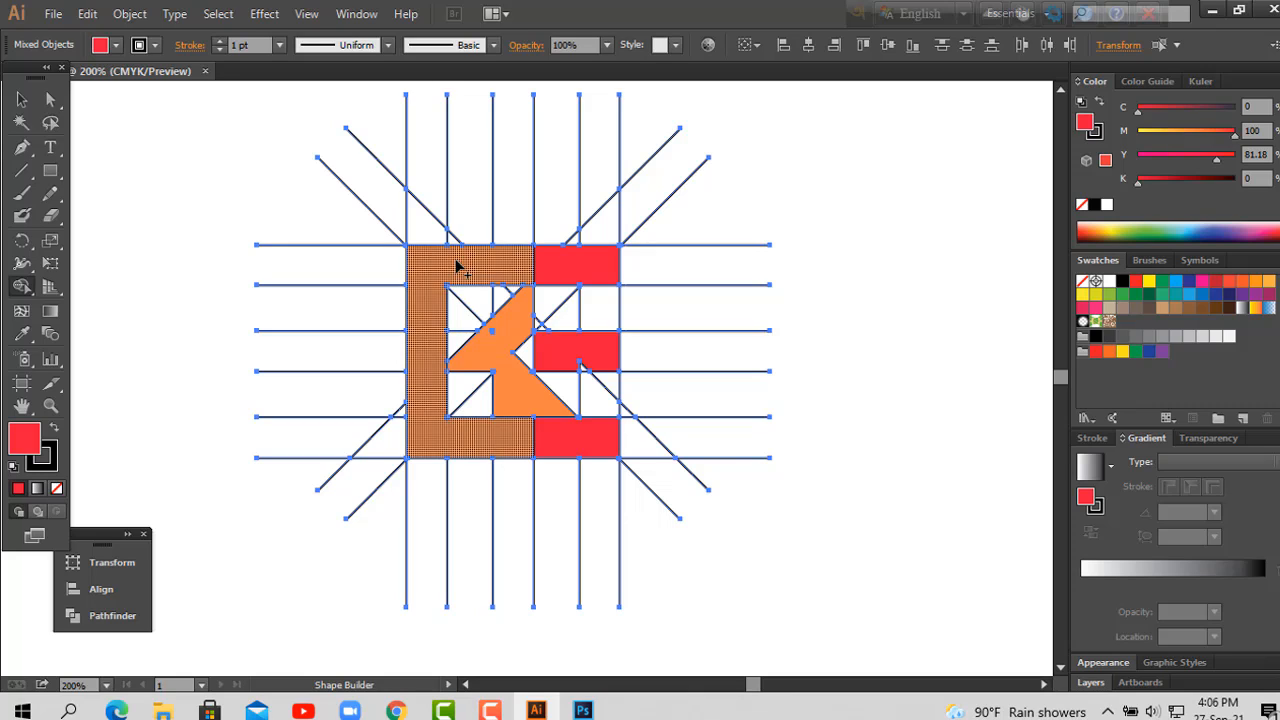
Step: Select all the orange and red logo shapes and move them off the line grid into the empty area beside it
click(22, 99)
click(910, 371)
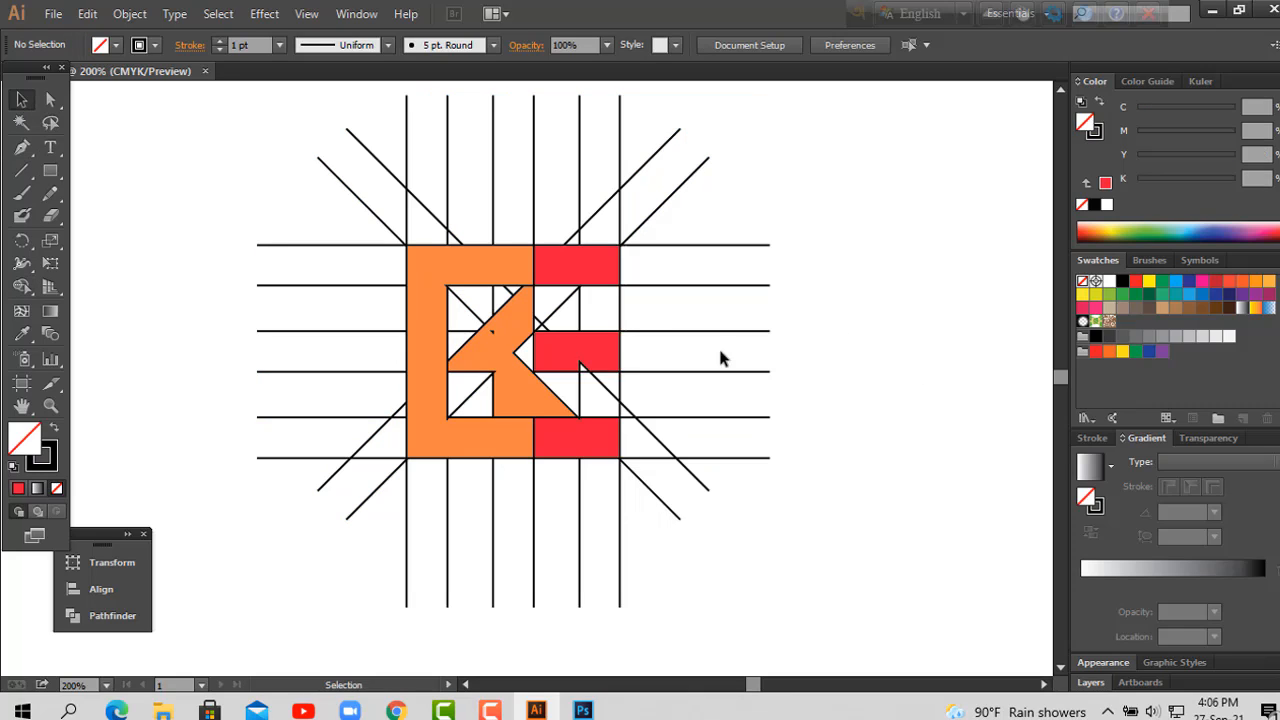
click(578, 281)
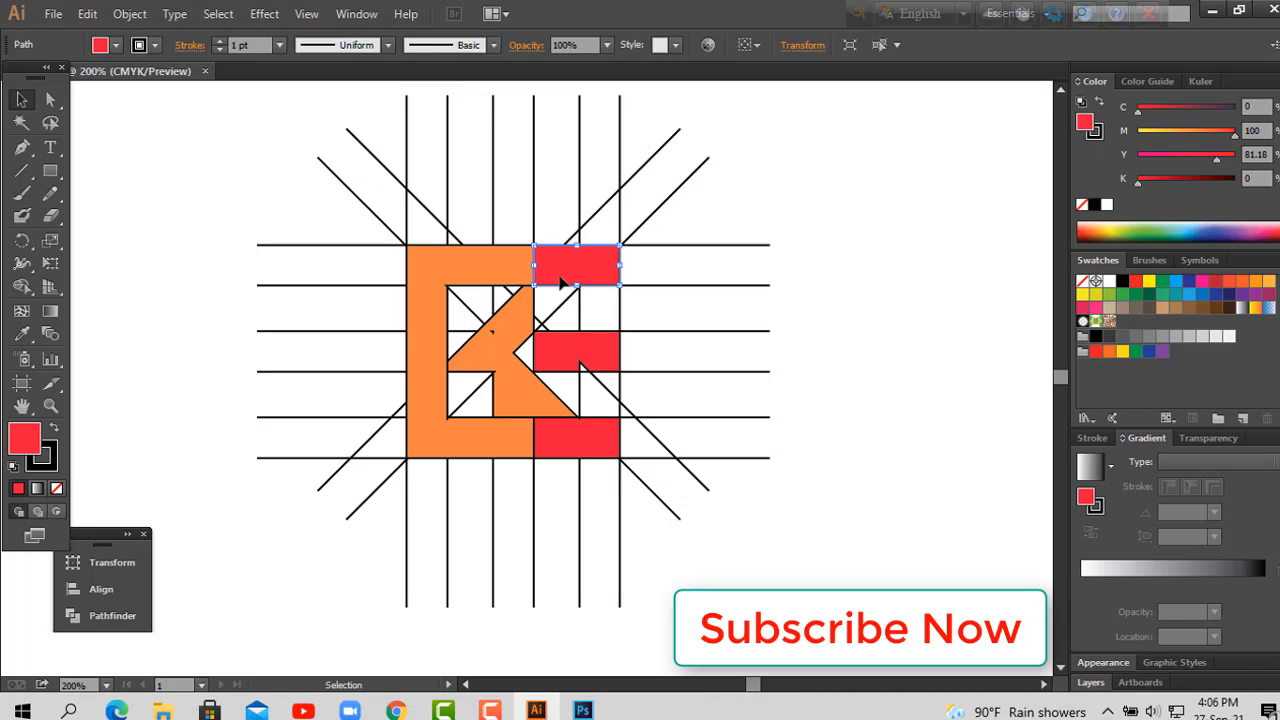
shift+click(484, 281)
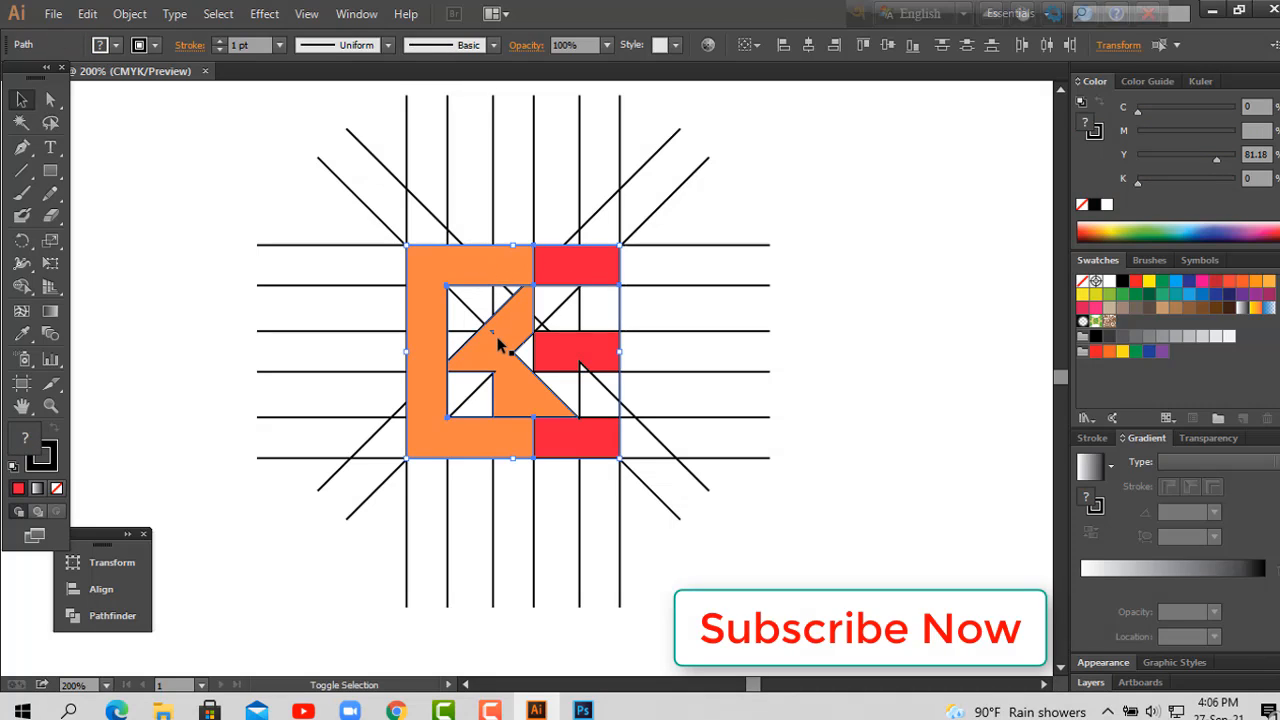
shift+click(577, 358)
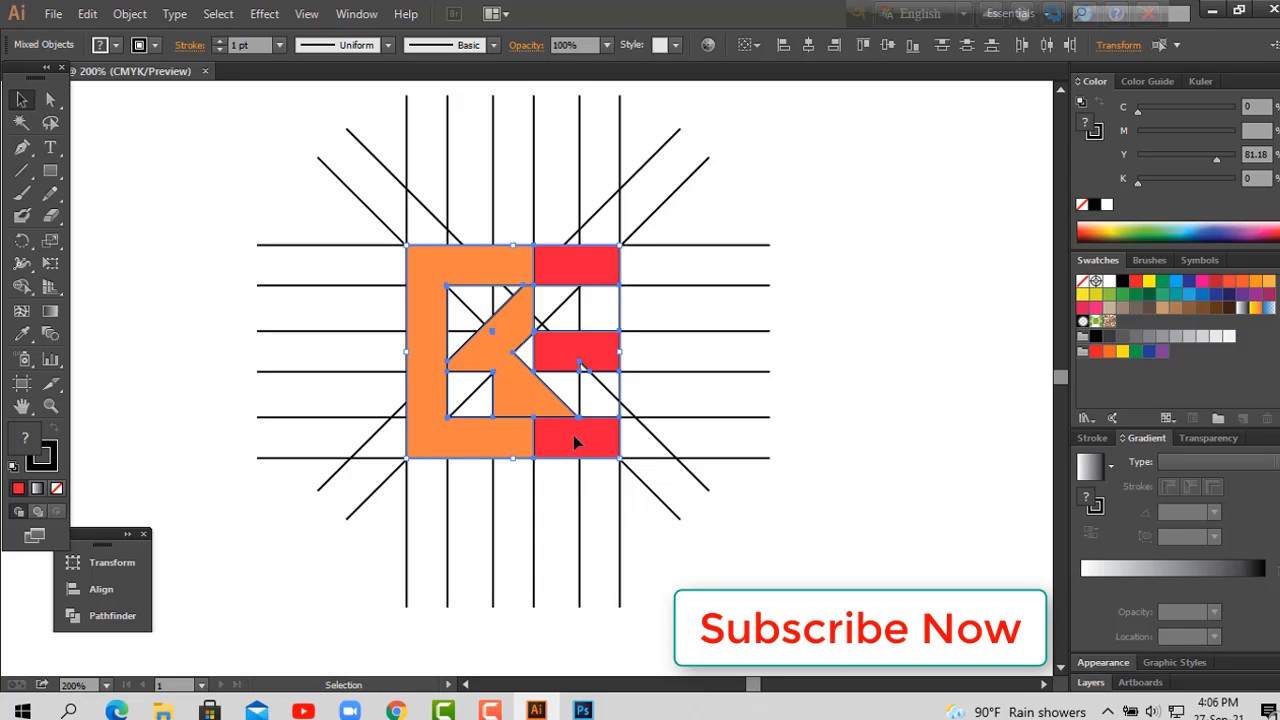
drag(573, 437, 193, 365)
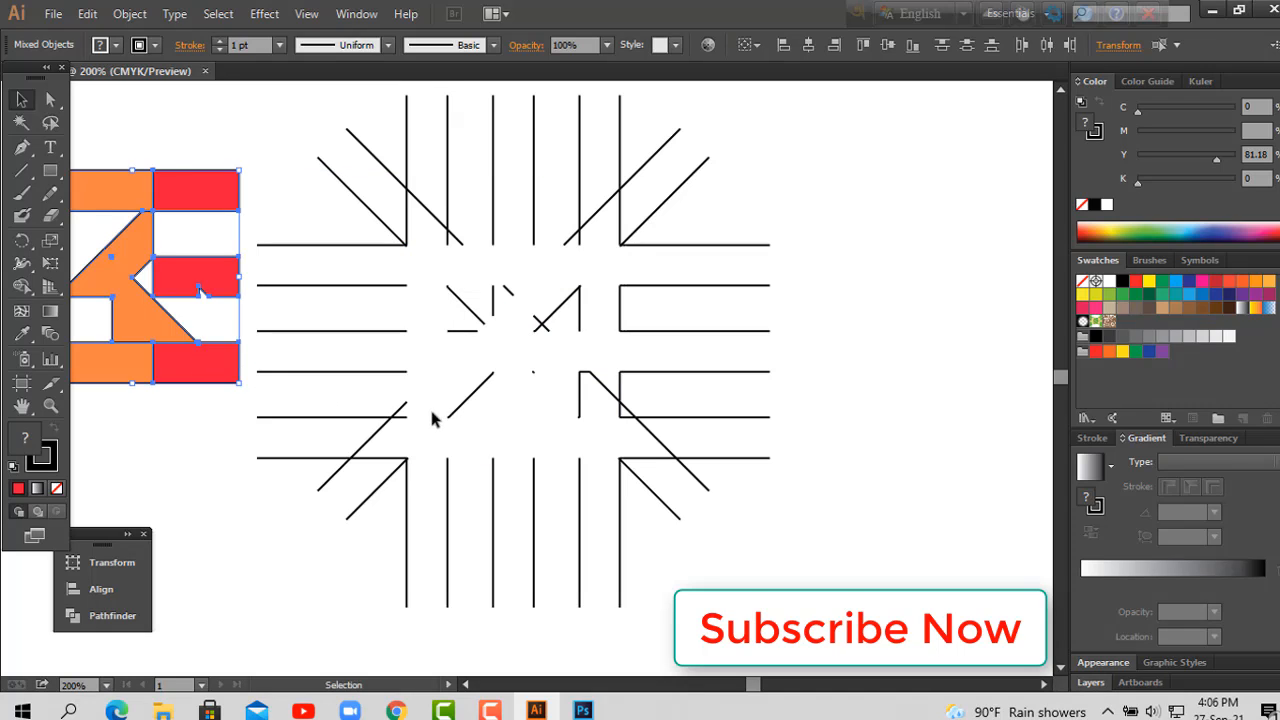
Step: Select all the leftover construction lines of the grid and delete them
drag(433, 415, 604, 438)
key(space)
drag(632, 340, 788, 366)
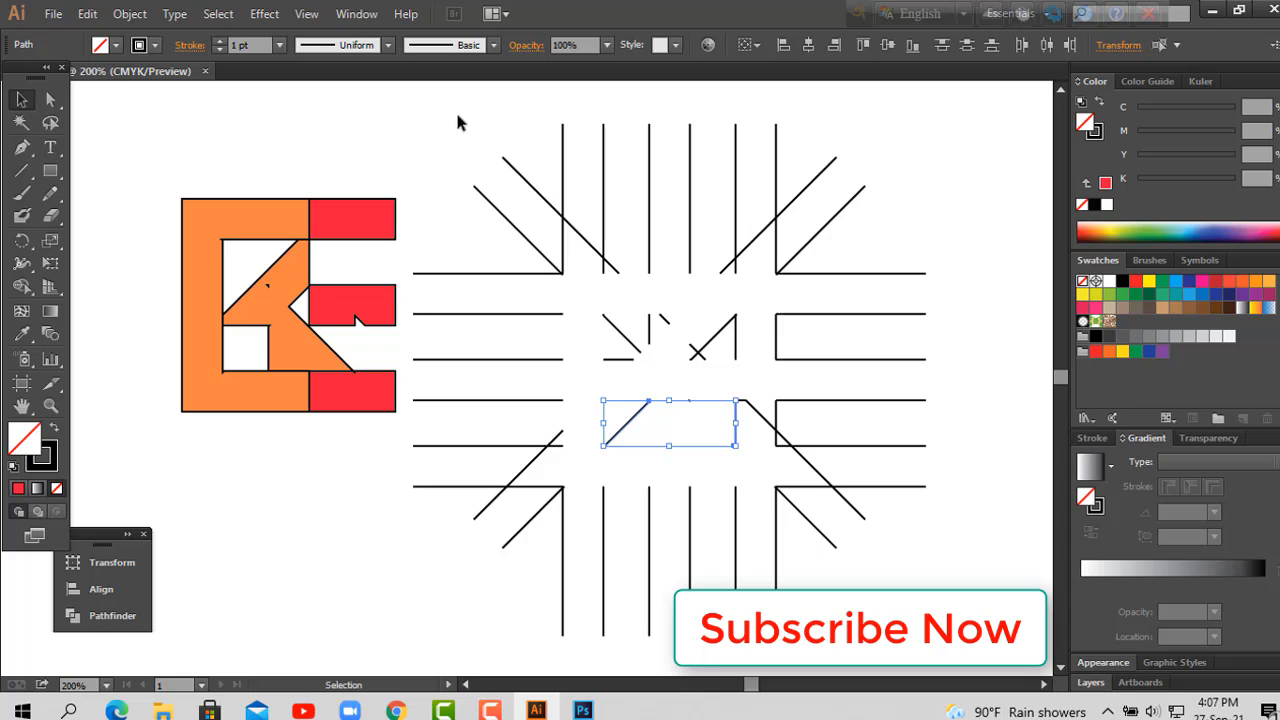
drag(457, 112, 870, 570)
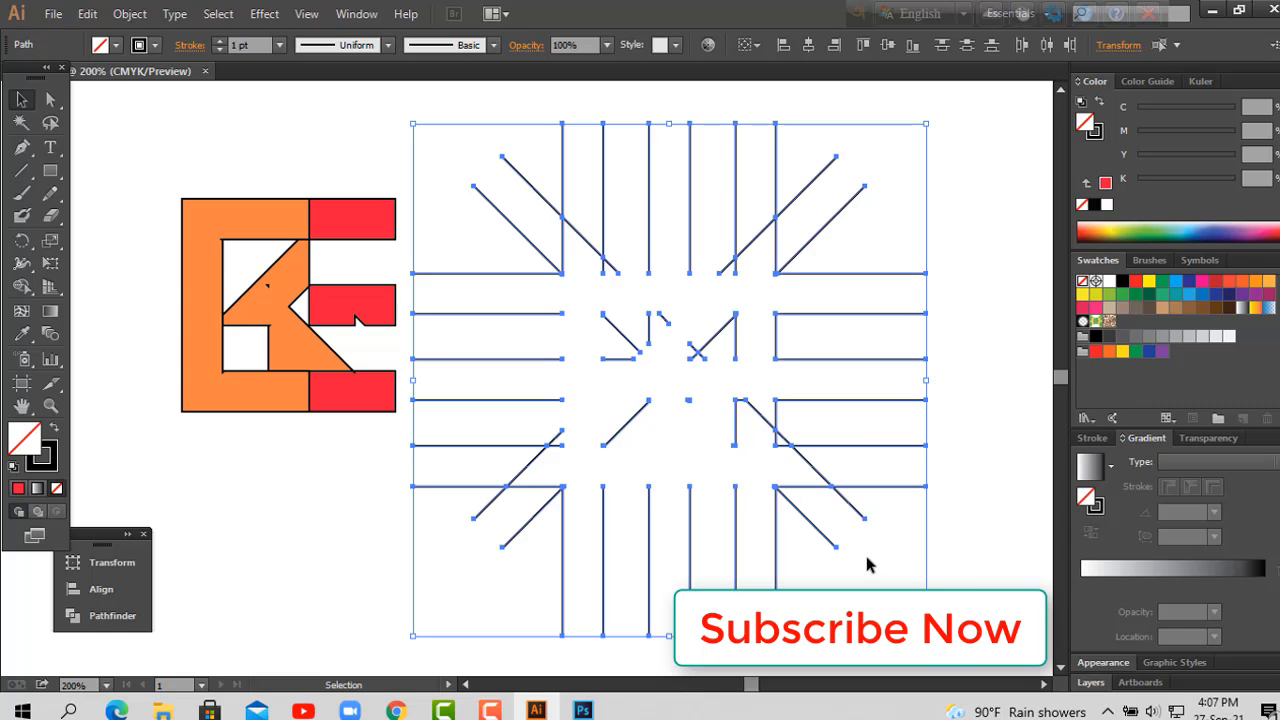
key(Delete)
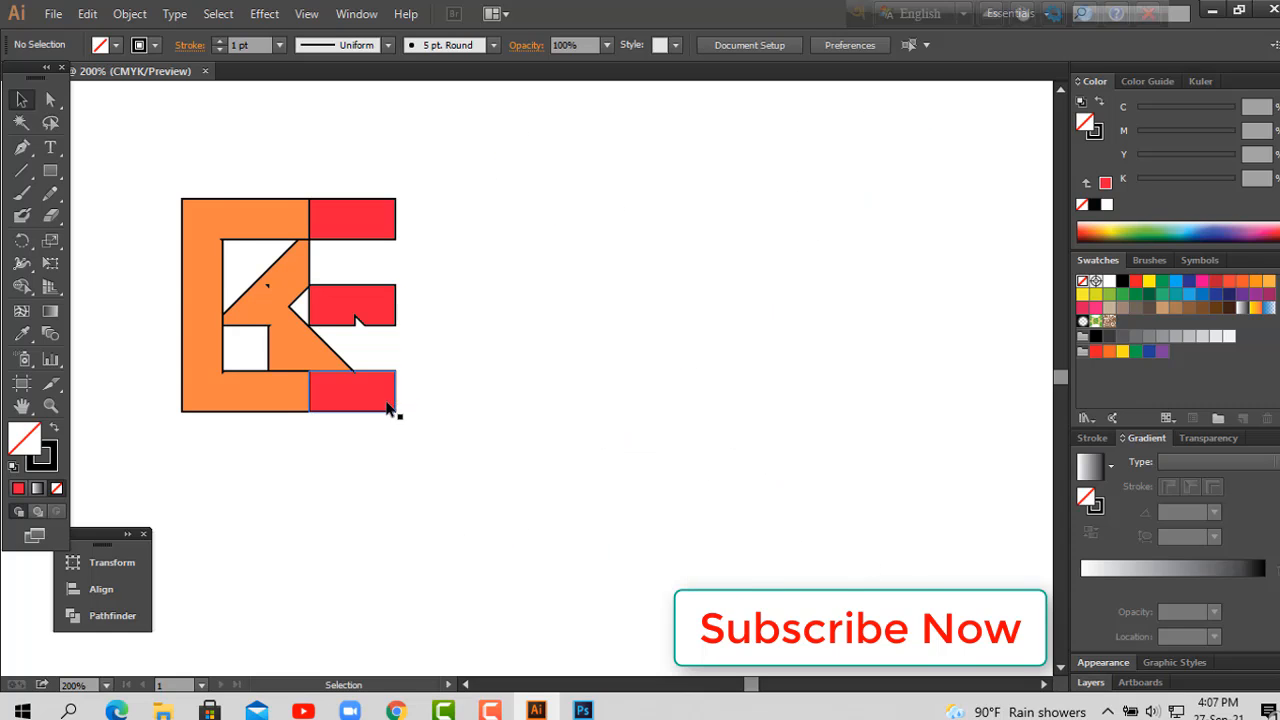
Step: Move the whole logo to the middle of the canvas and remove the stroke from its shapes
drag(126, 141, 456, 462)
drag(364, 318, 559, 316)
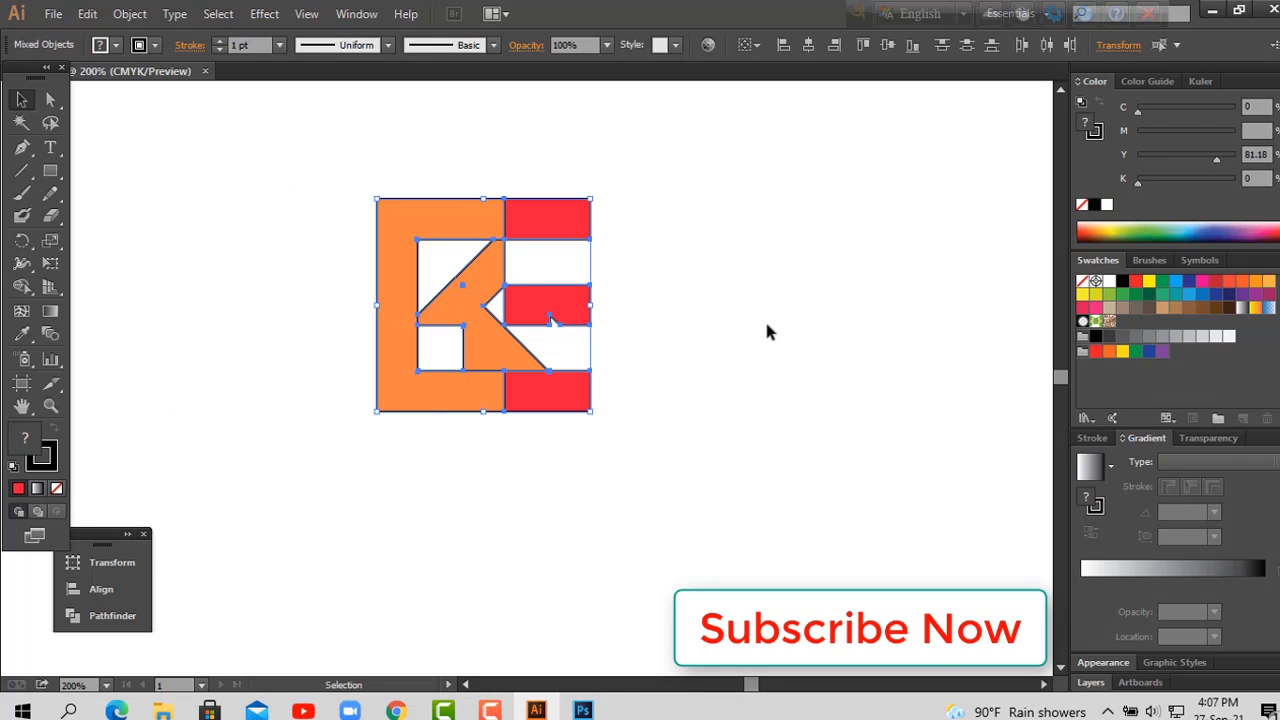
click(57, 488)
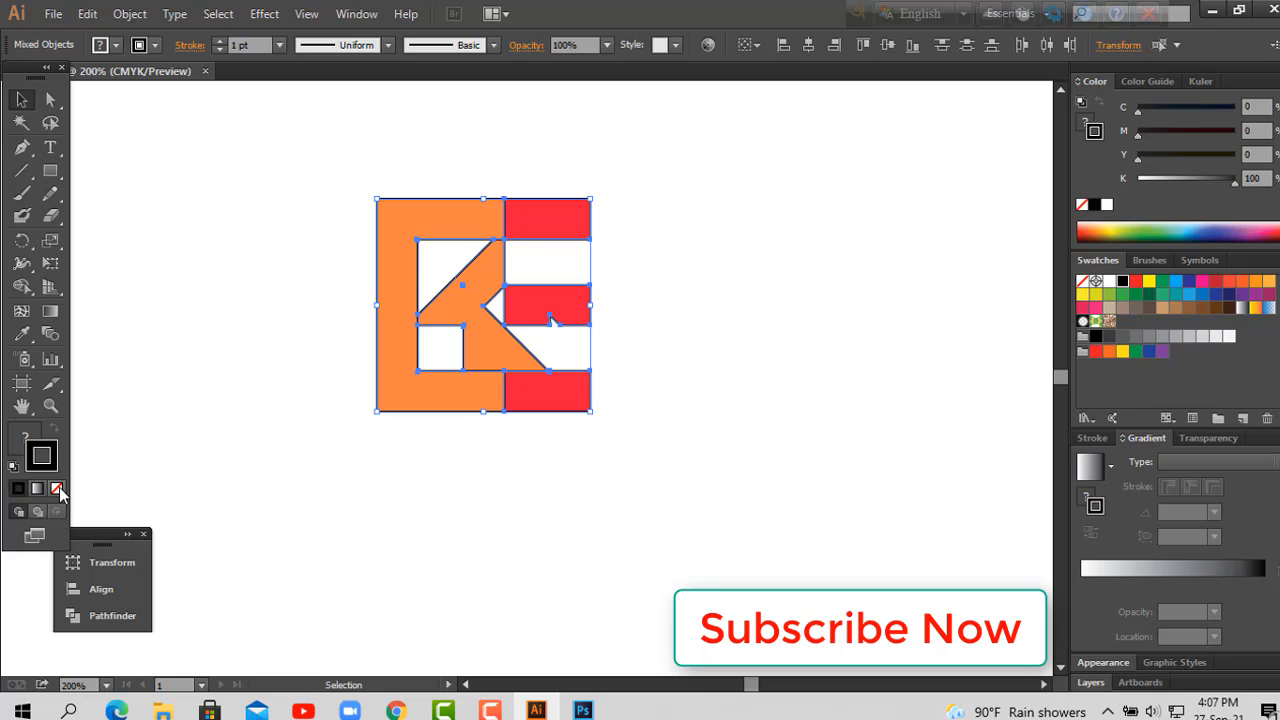
click(20, 443)
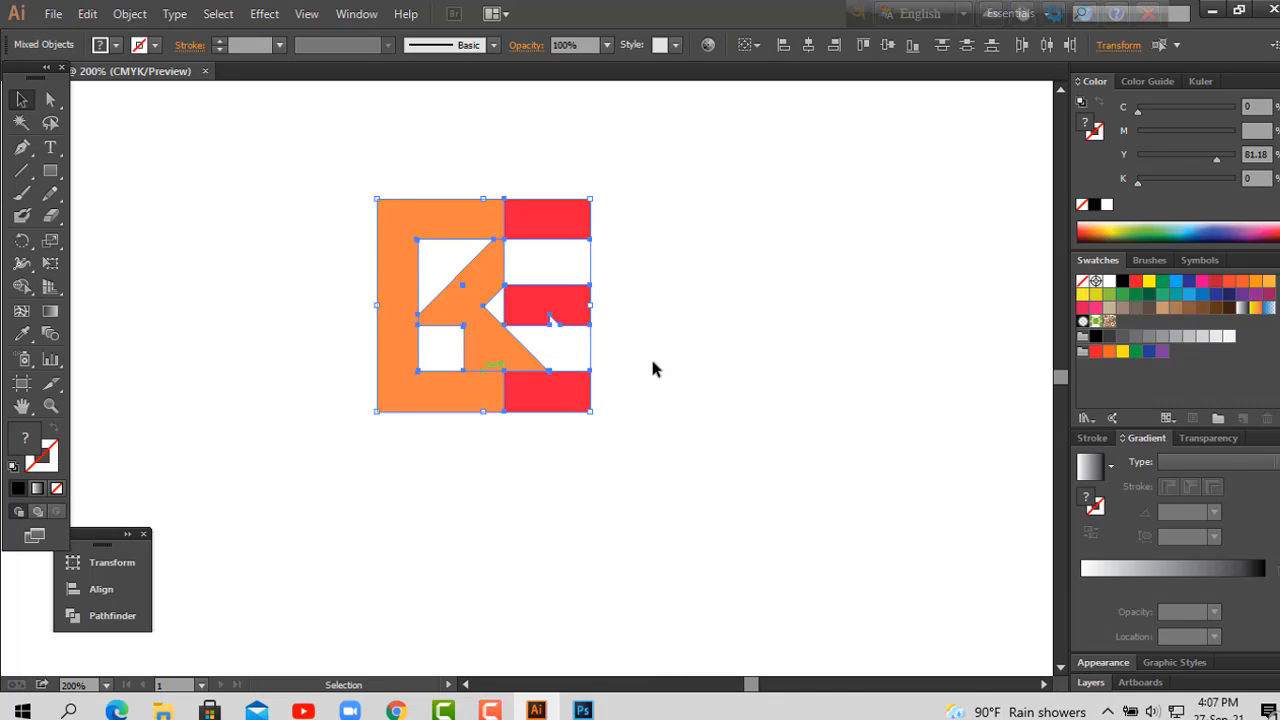
click(748, 344)
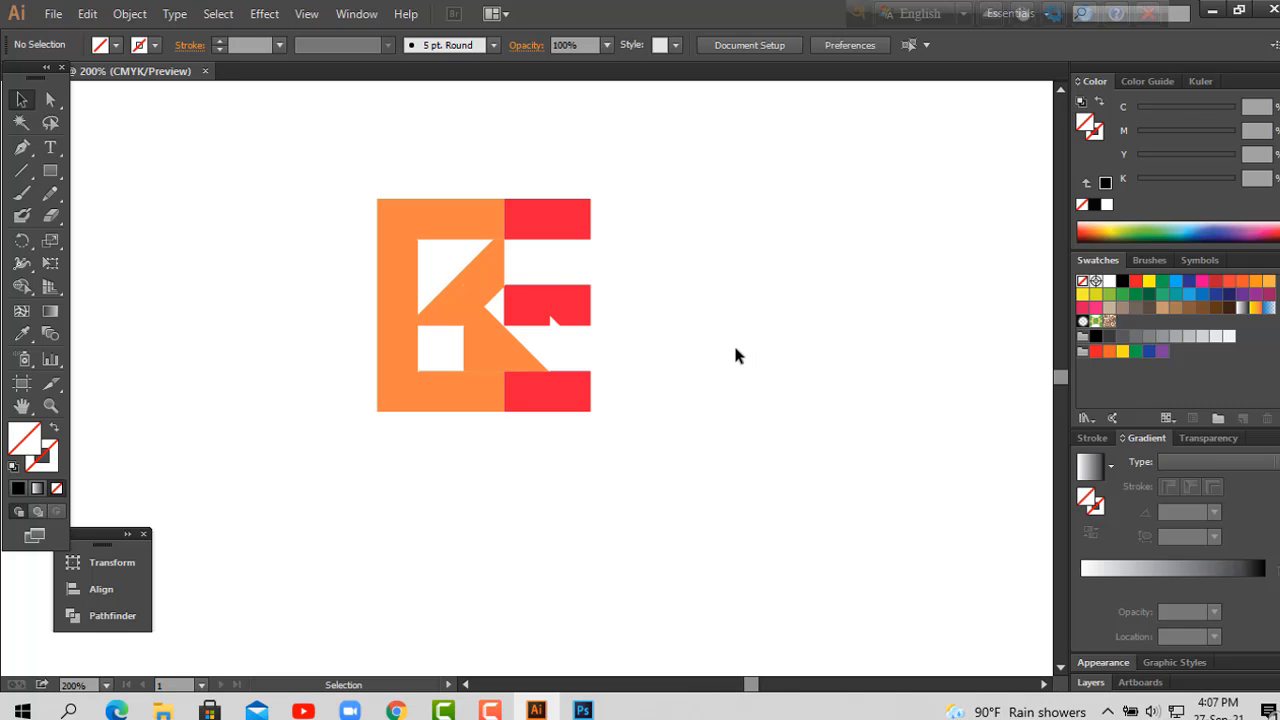
Step: Set the fill of the orange K and frame shapes to C 0, M 50, Y 100, K 0
key(space)
drag(732, 324, 715, 376)
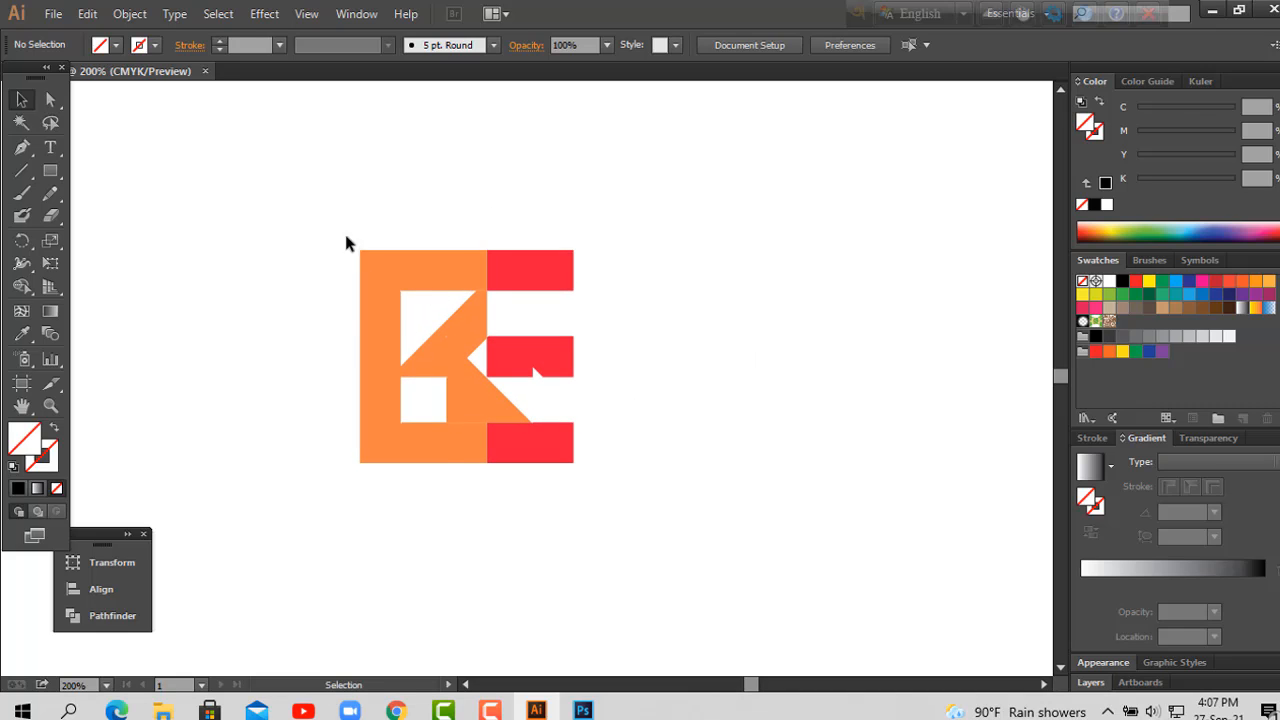
drag(346, 241, 467, 492)
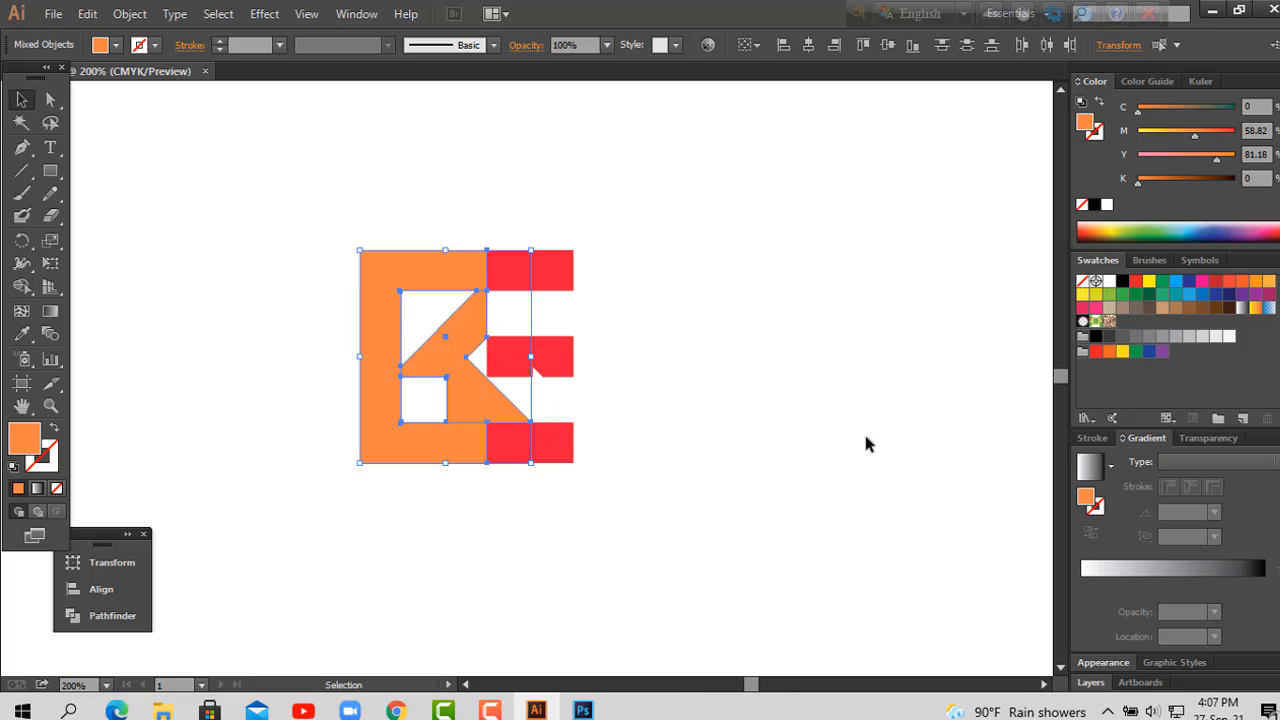
drag(1193, 135, 1272, 166)
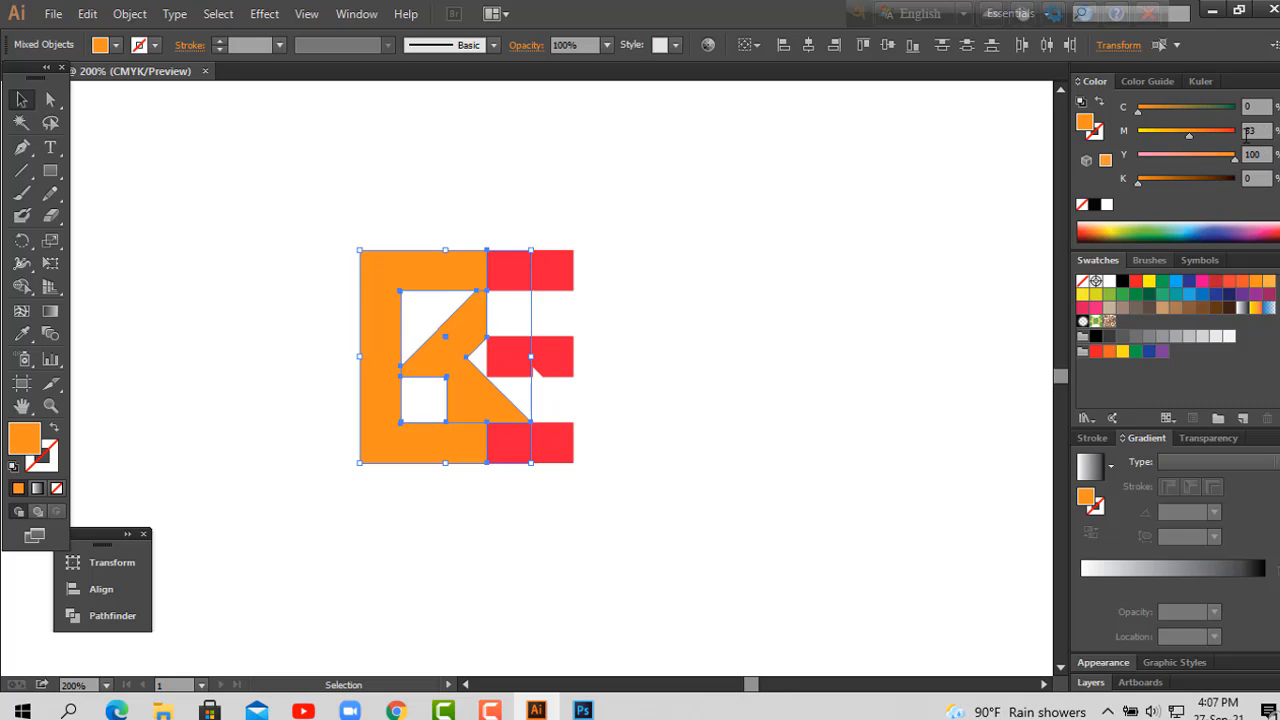
click(1247, 132)
click(720, 296)
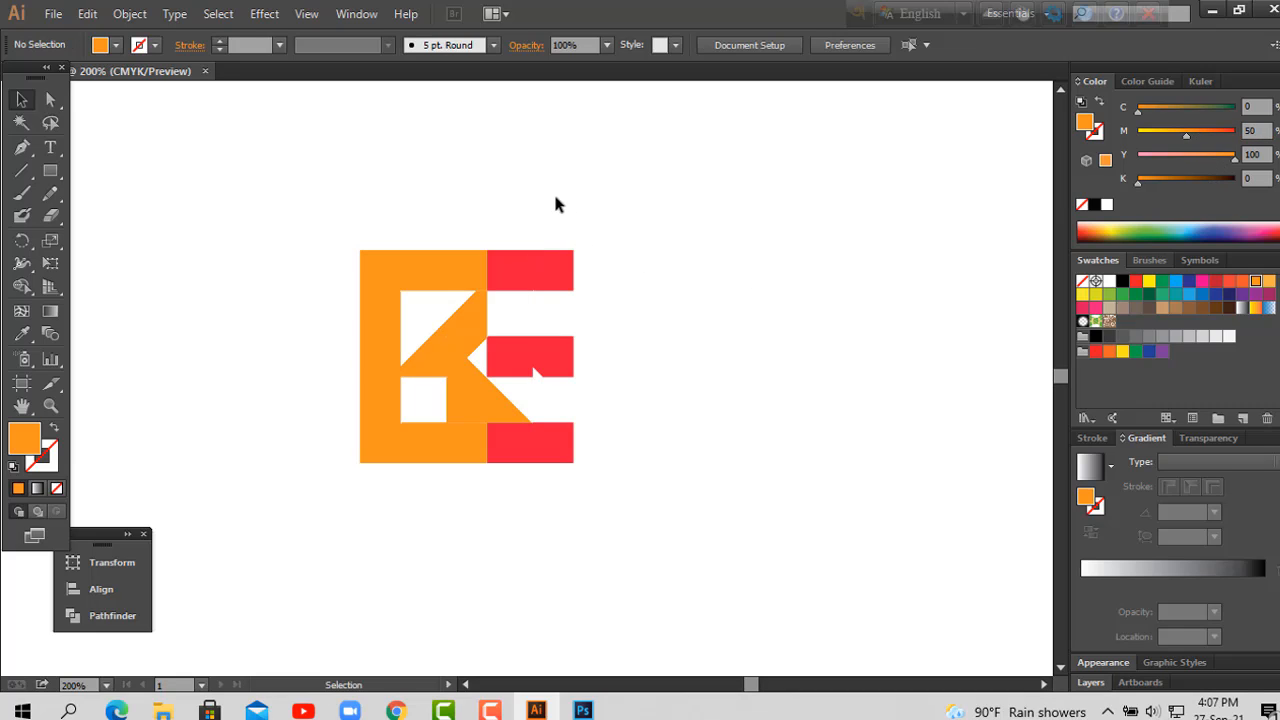
Step: Set the fill of the three red bars to C 0, M 100, Y 100, K 0
drag(555, 204, 586, 464)
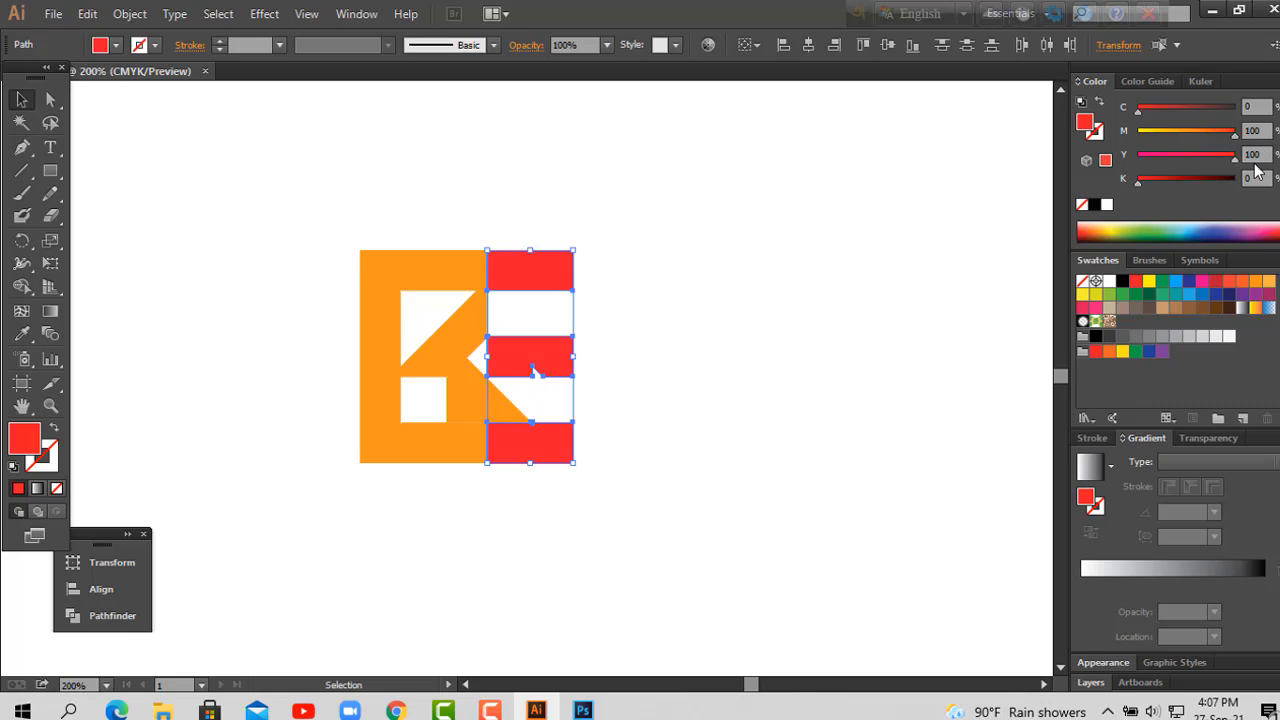
drag(1230, 158, 1240, 156)
click(541, 419)
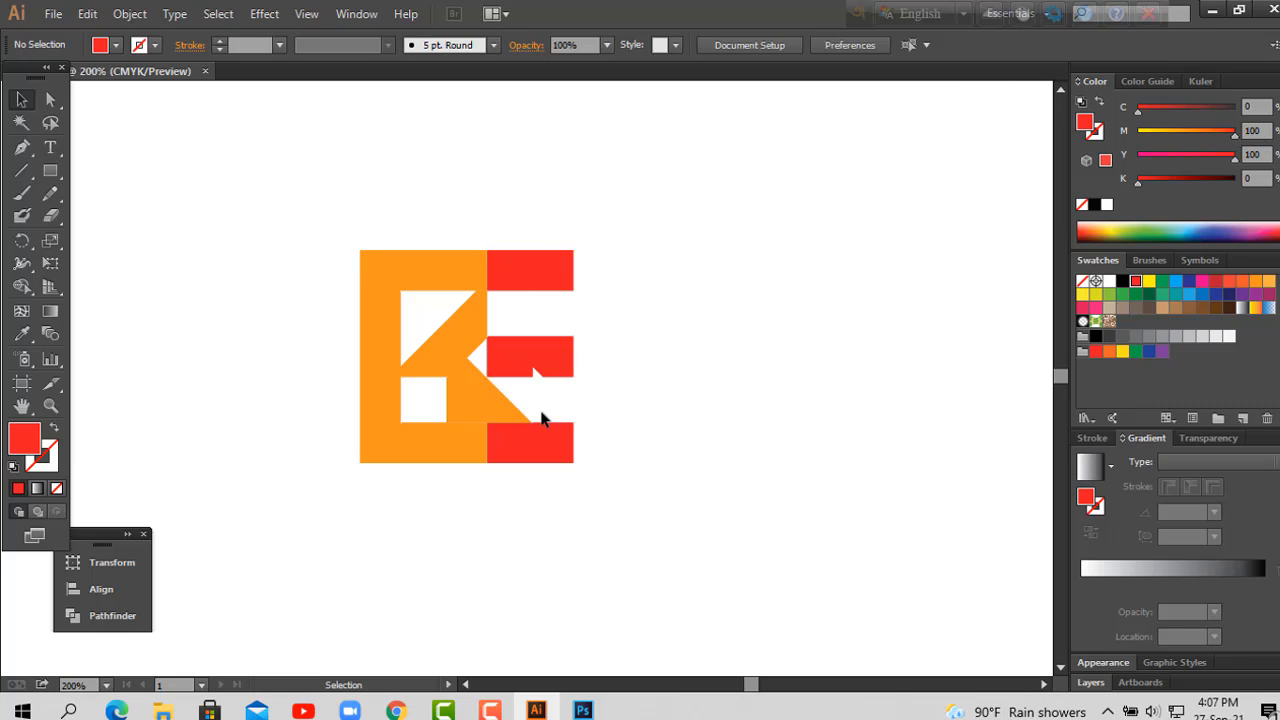
drag(291, 197, 669, 496)
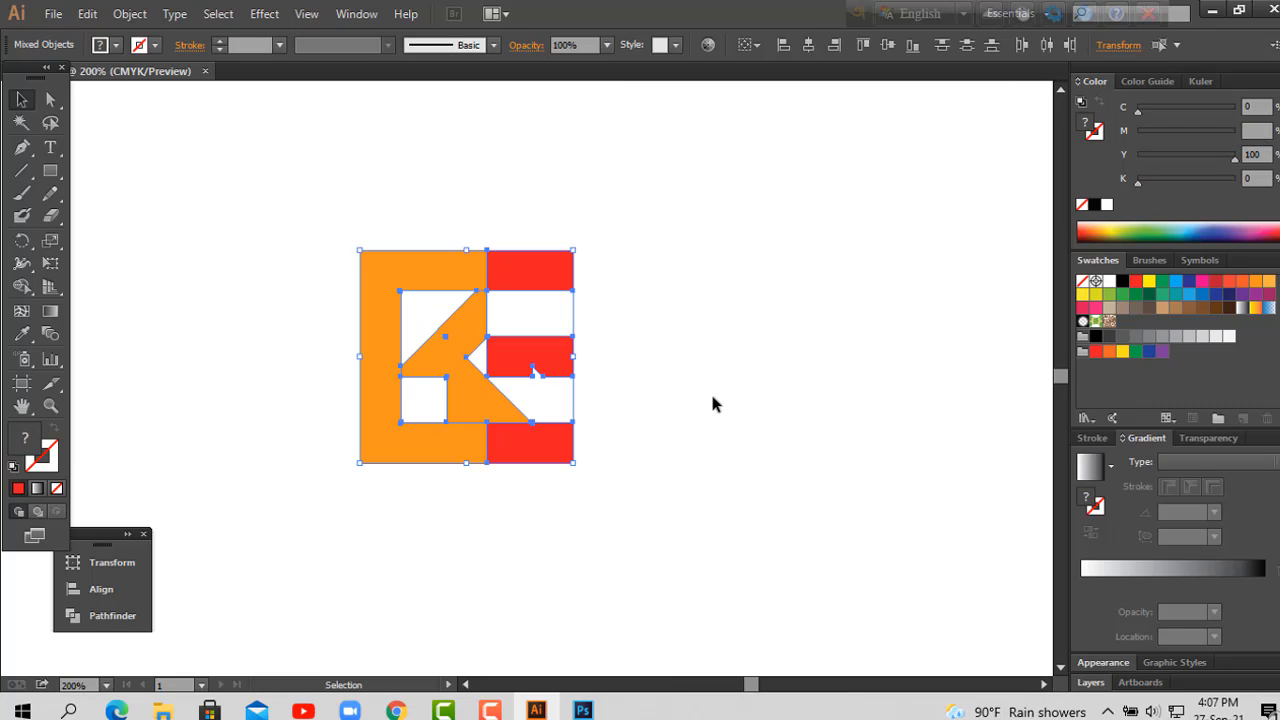
click(734, 403)
Step: Add the text KHAN ENTERPRISE just below the logo, aligned with its left edge, and scale it down towards the logo's width
mouse_move(517, 543)
mouse_down()
mouse_move(612, 490)
mouse_move(527, 534)
mouse_up()
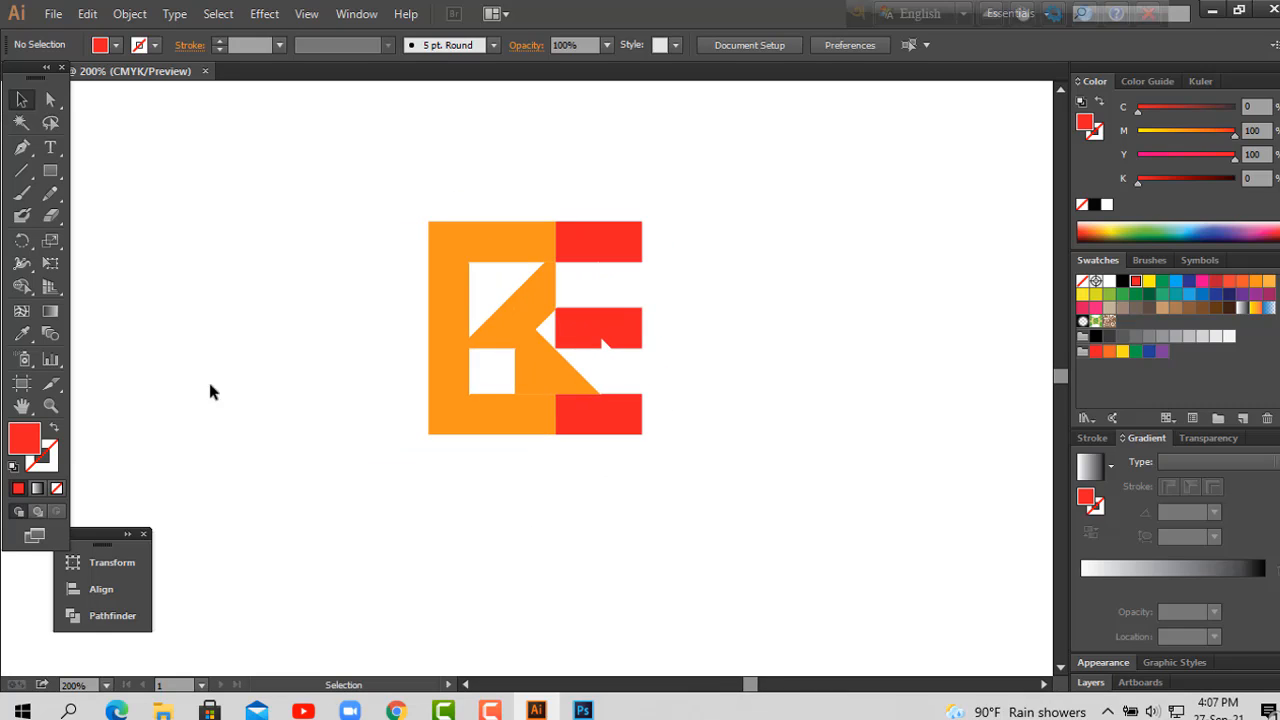
click(50, 147)
click(430, 482)
text(KHAN)
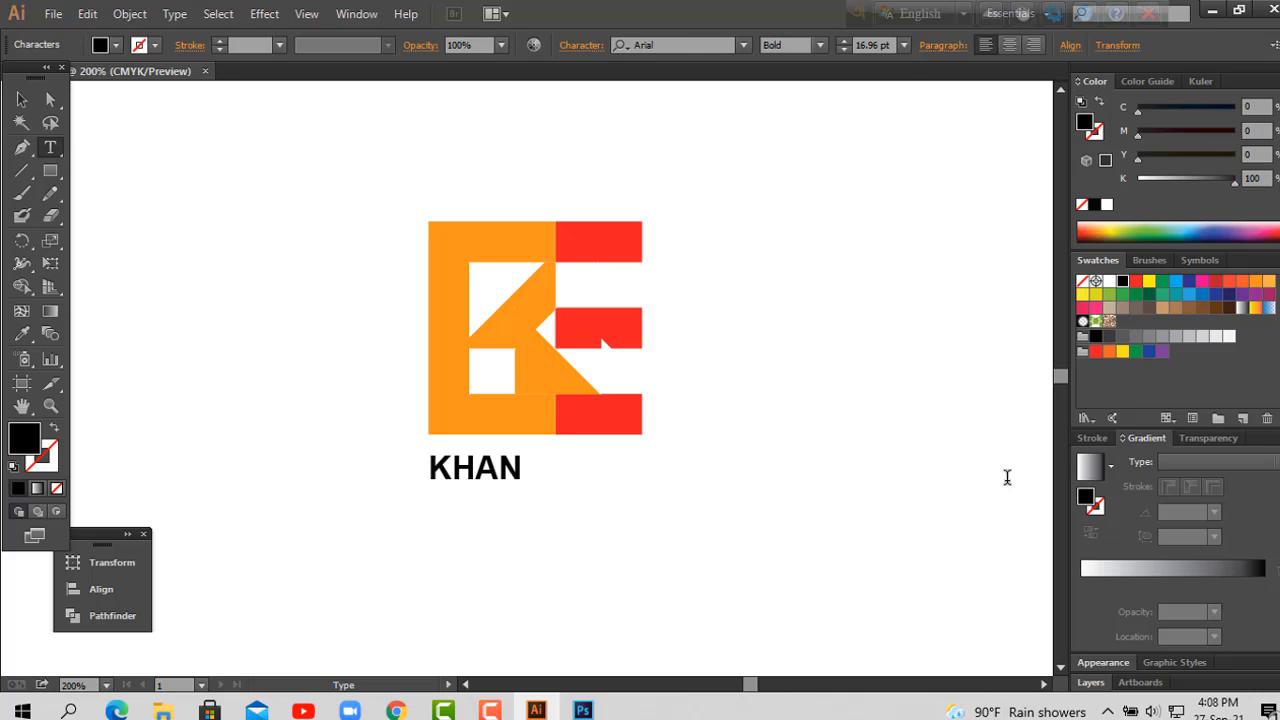
text( ENTER)
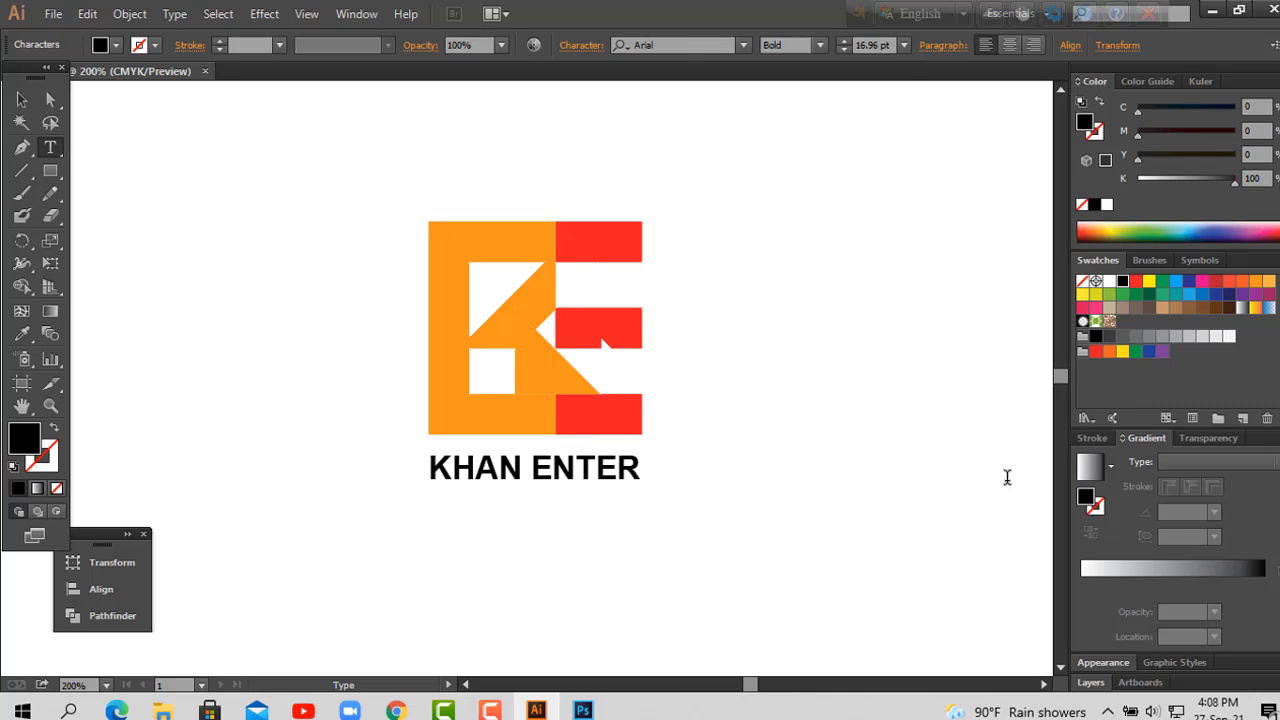
text(PRISE)
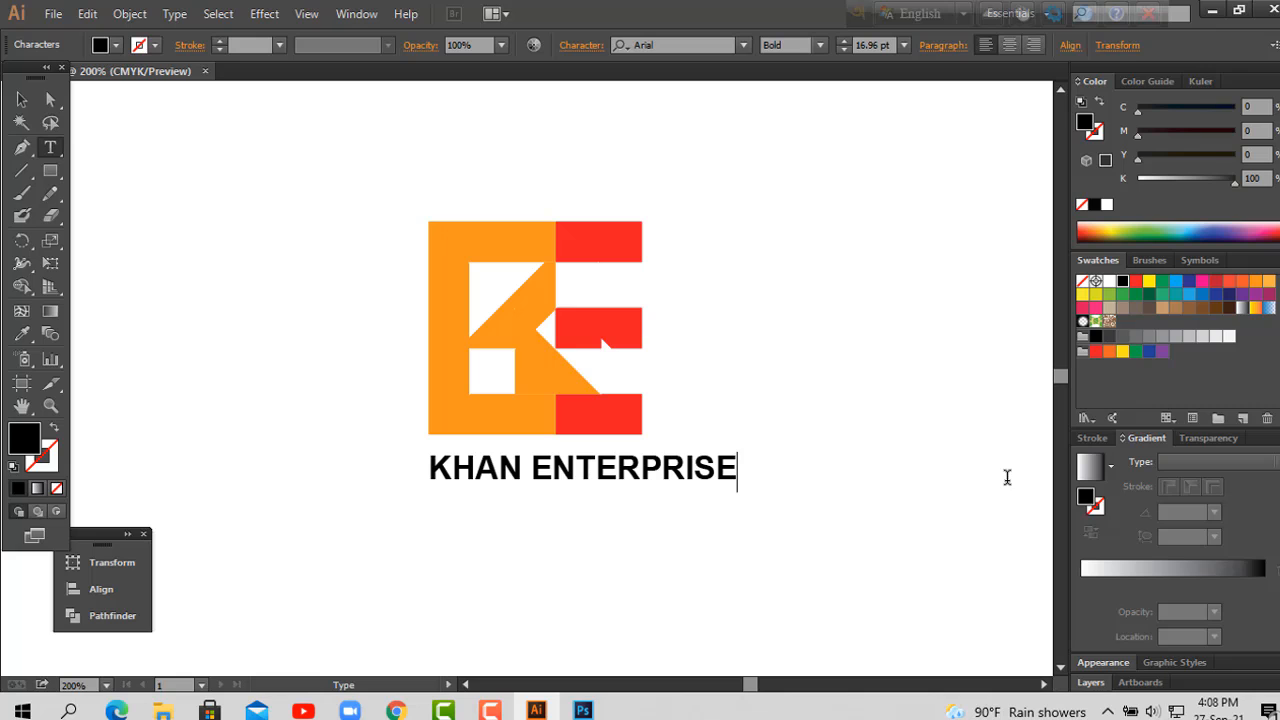
click(21, 99)
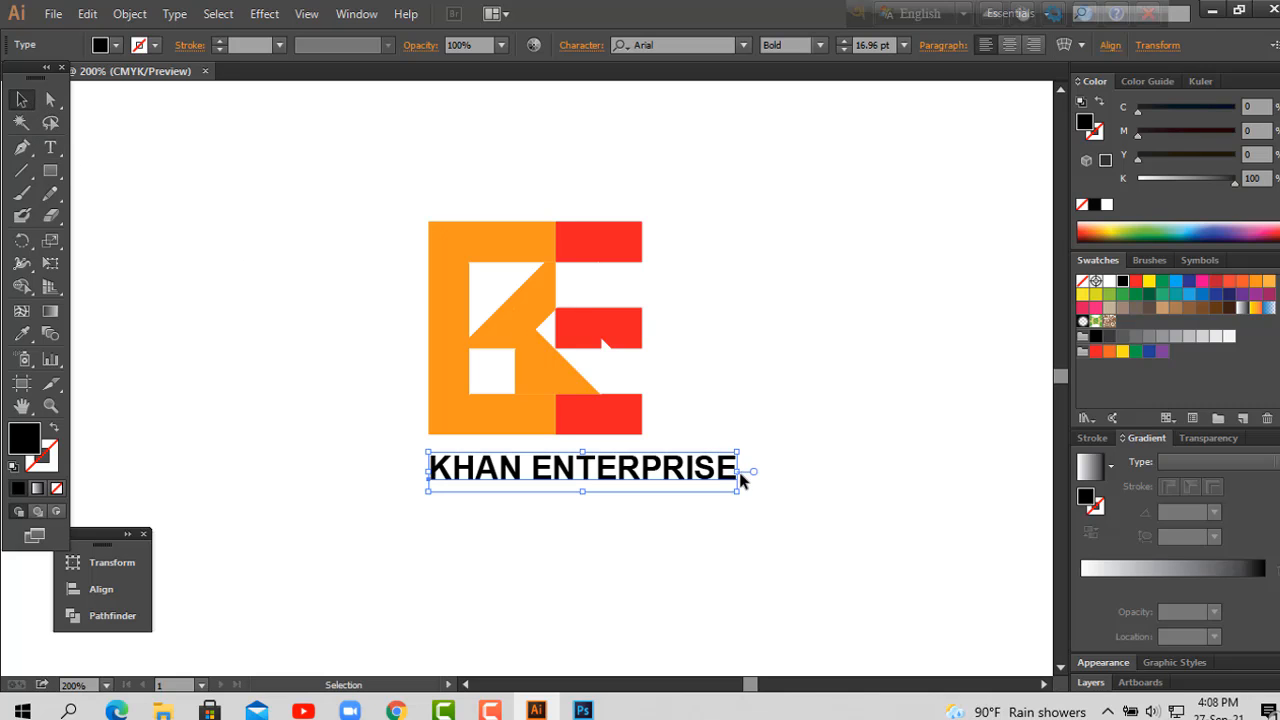
drag(736, 493, 704, 486)
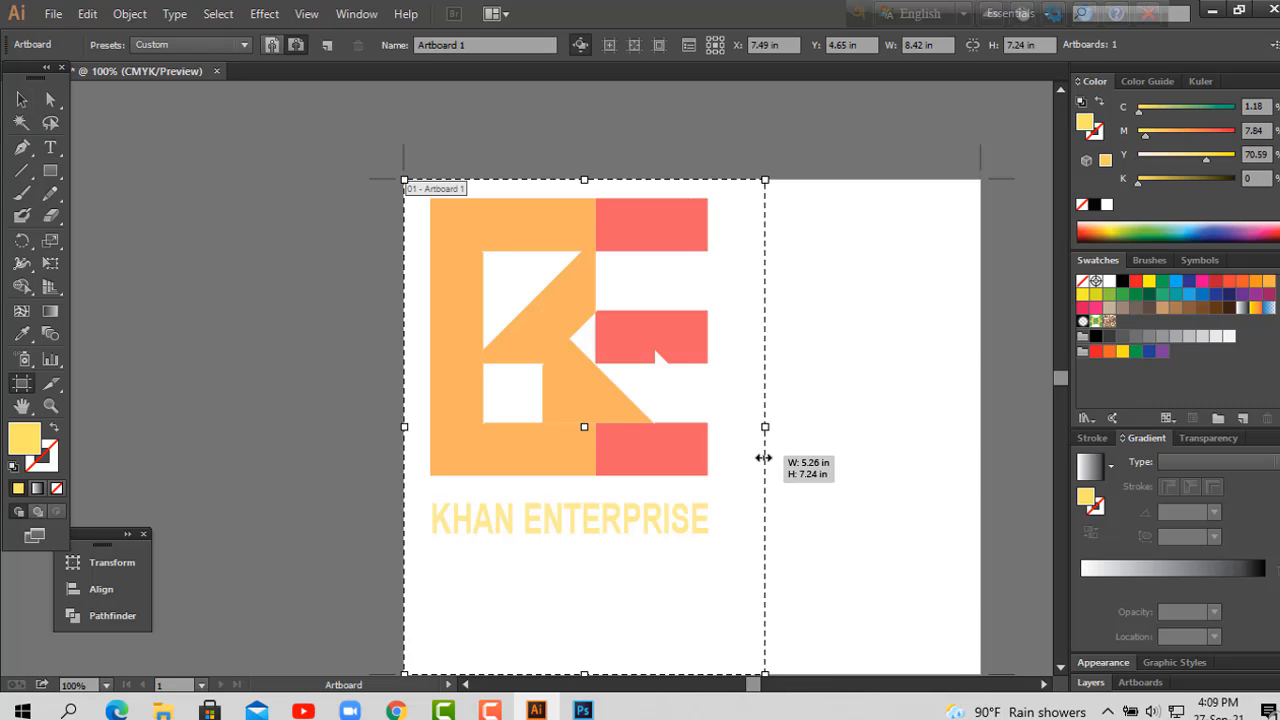
Step: Crop the artboard to a width of 4.81 in and raise its bottom edge to just below the company name
drag(757, 457, 733, 466)
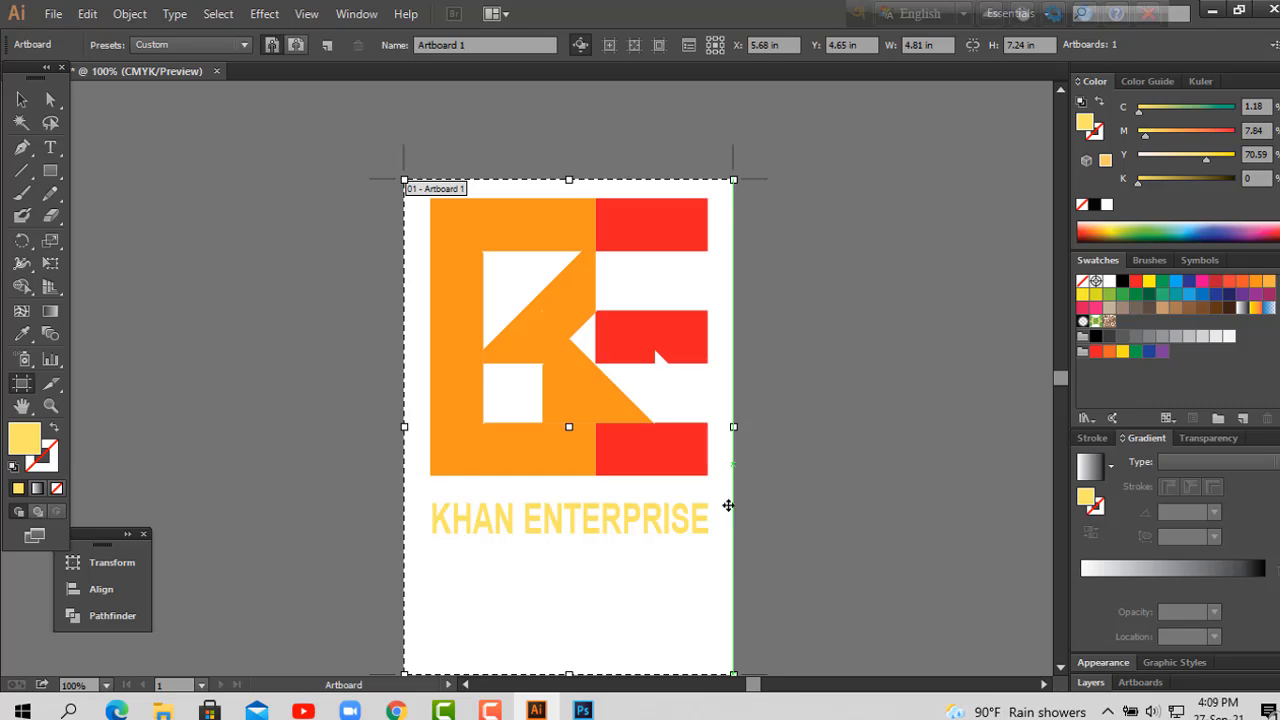
drag(569, 674, 556, 552)
key(Escape)
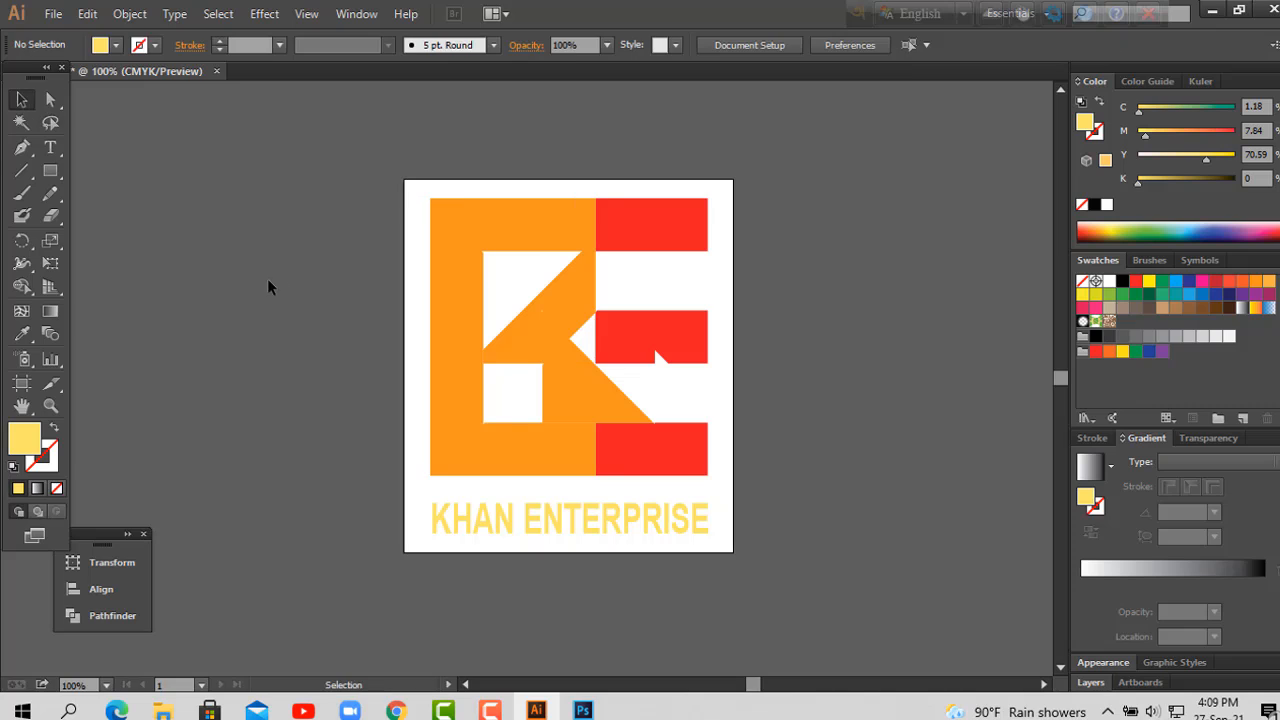
Step: Set up a web export of the KHAN ENTERPRISE logo artboard in PNG-24 format
key(space)
drag(886, 318, 828, 298)
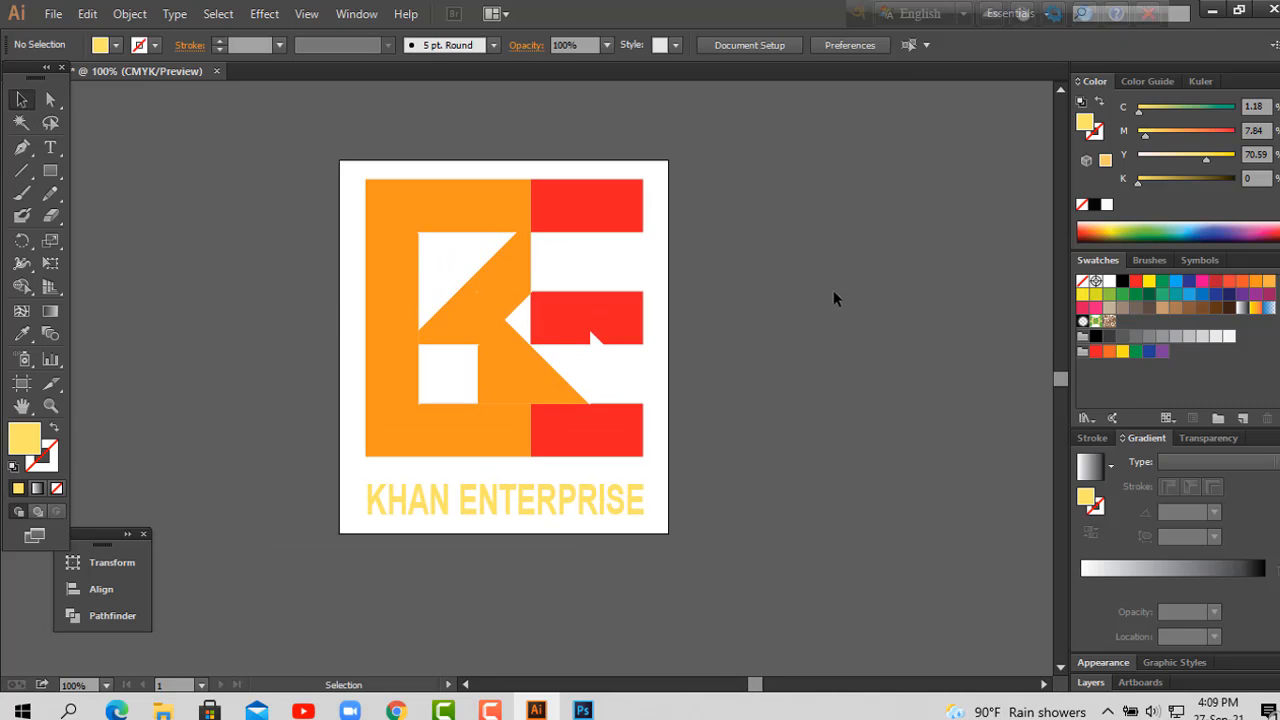
click(53, 14)
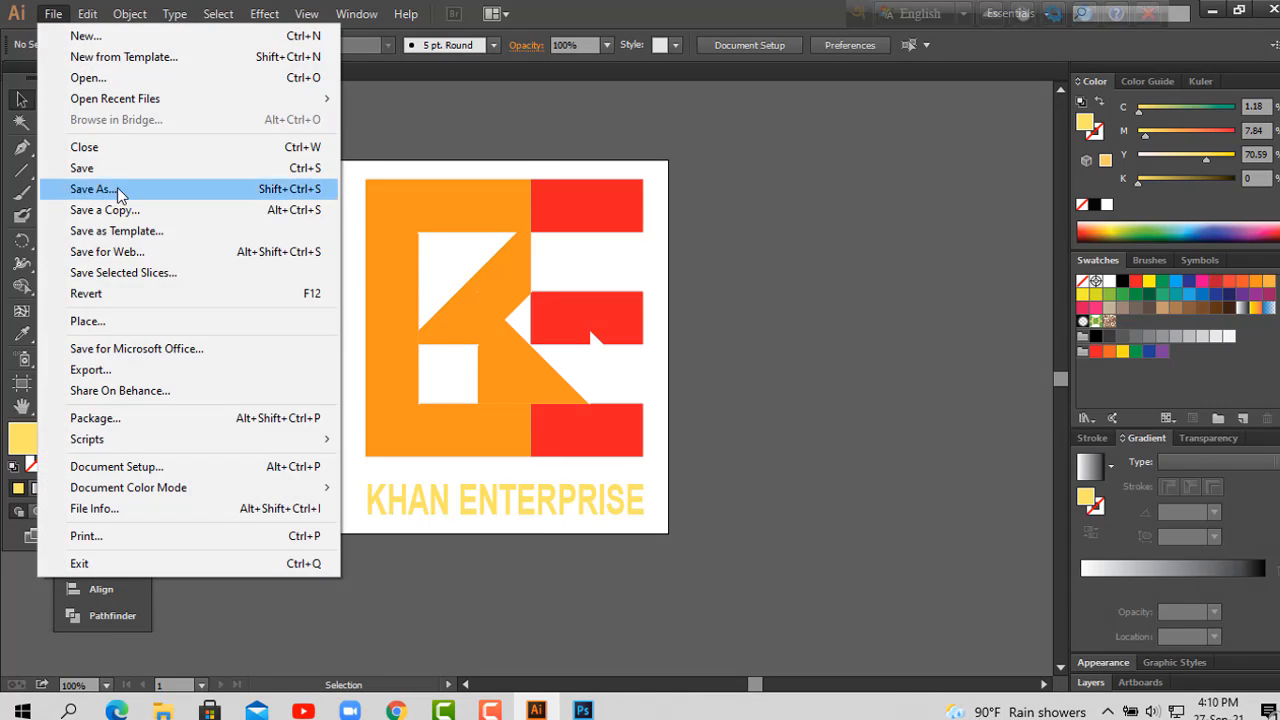
click(157, 259)
click(1040, 104)
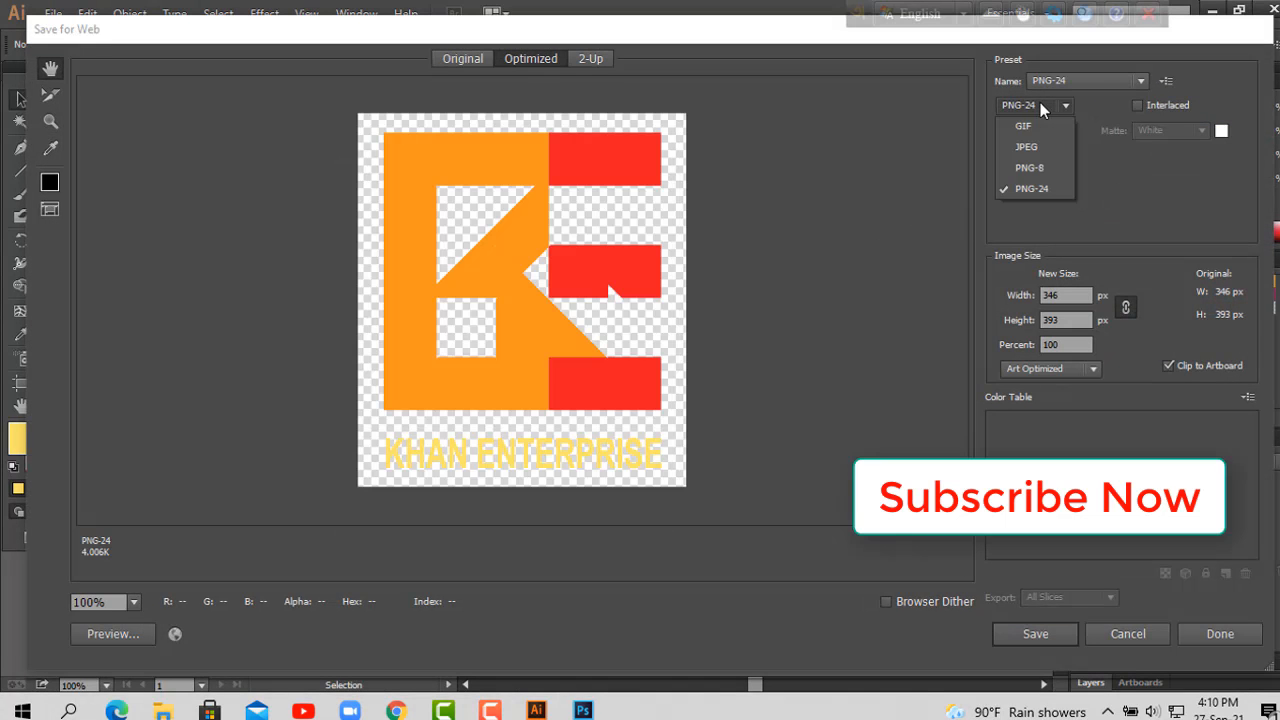
click(1040, 104)
Step: Save the exported PNG image to the Desktop under the file name khan
click(1036, 633)
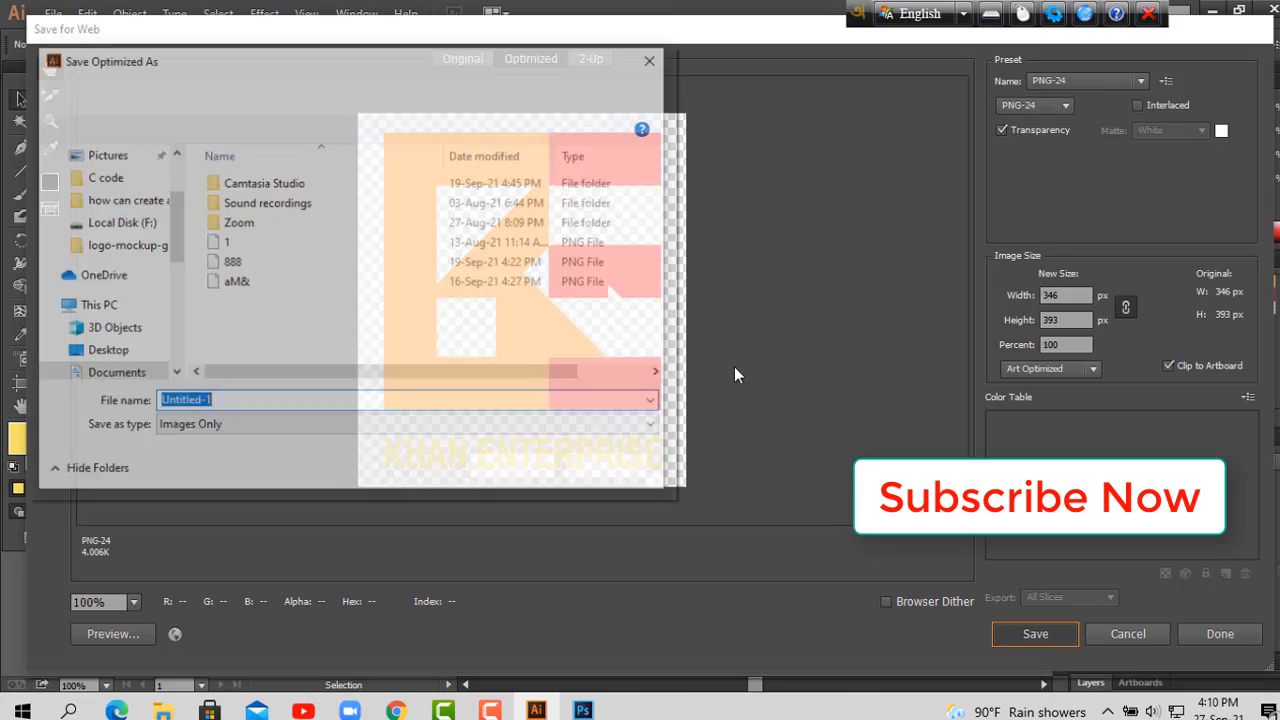
drag(174, 251, 177, 153)
click(105, 191)
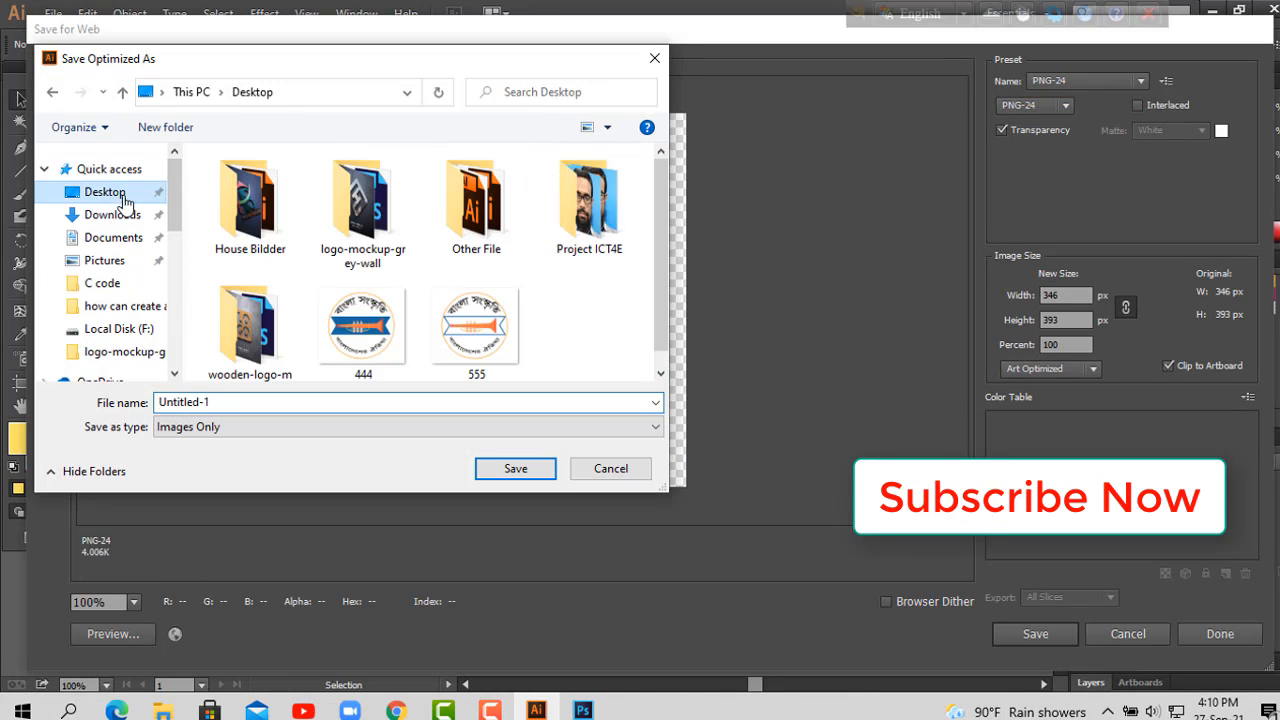
text(khan)
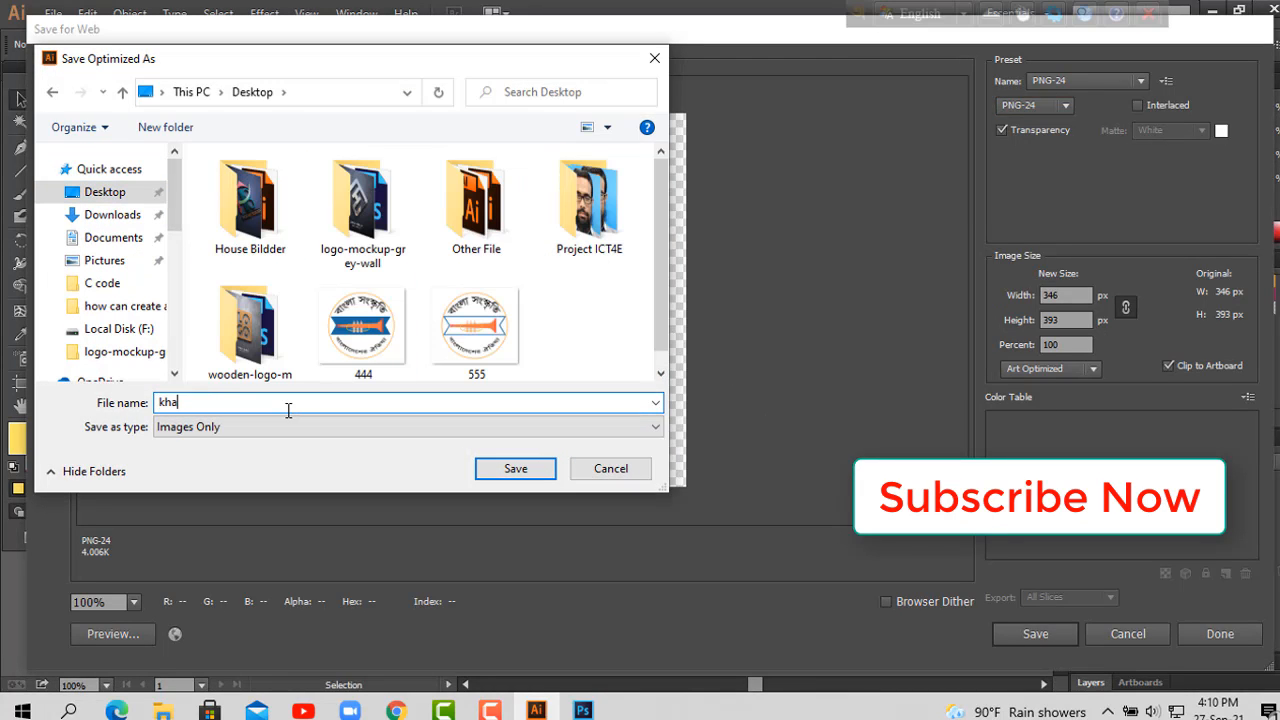
click(510, 469)
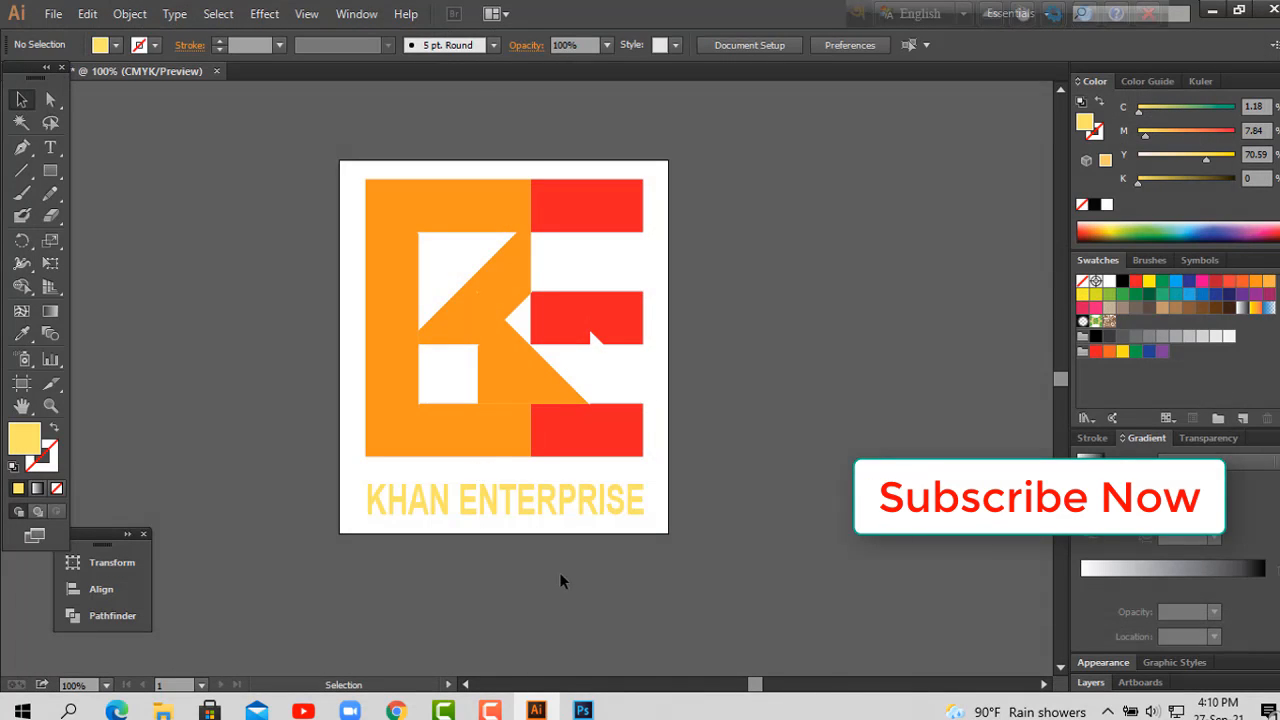
Step: Switch to Photoshop and open the khan PNG image from the Desktop
key(alt+Tab)
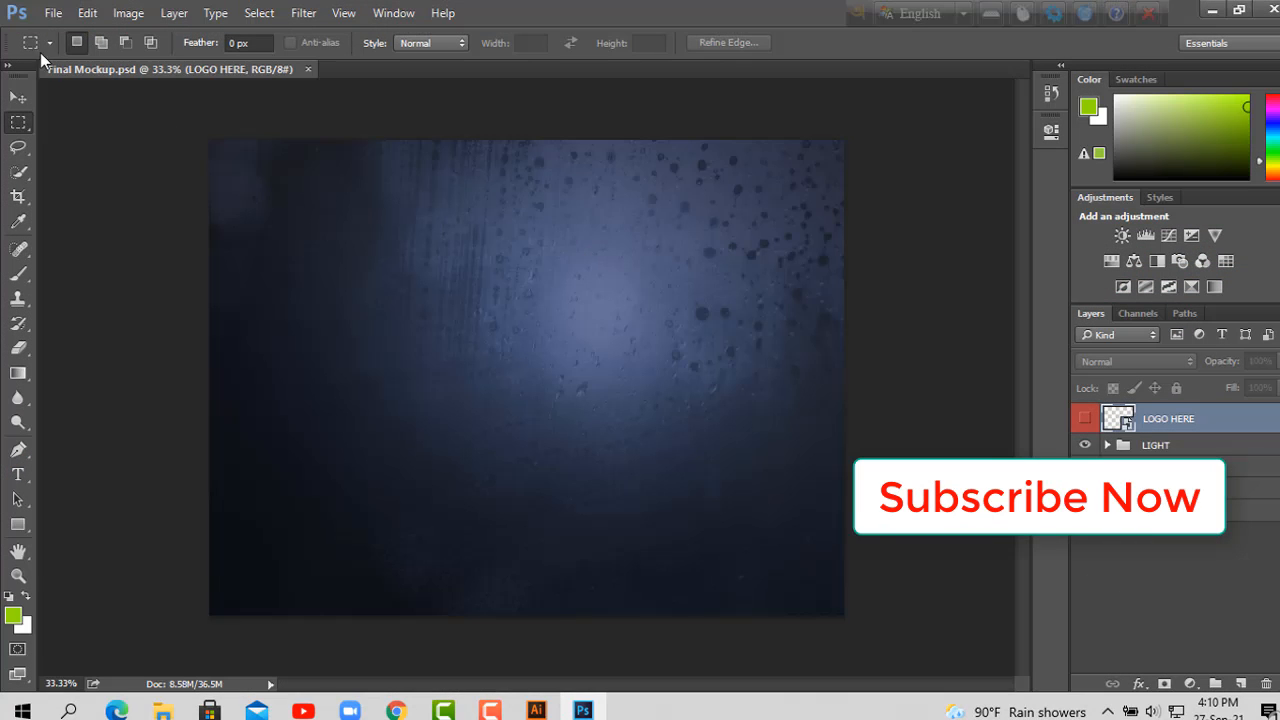
click(53, 13)
click(60, 51)
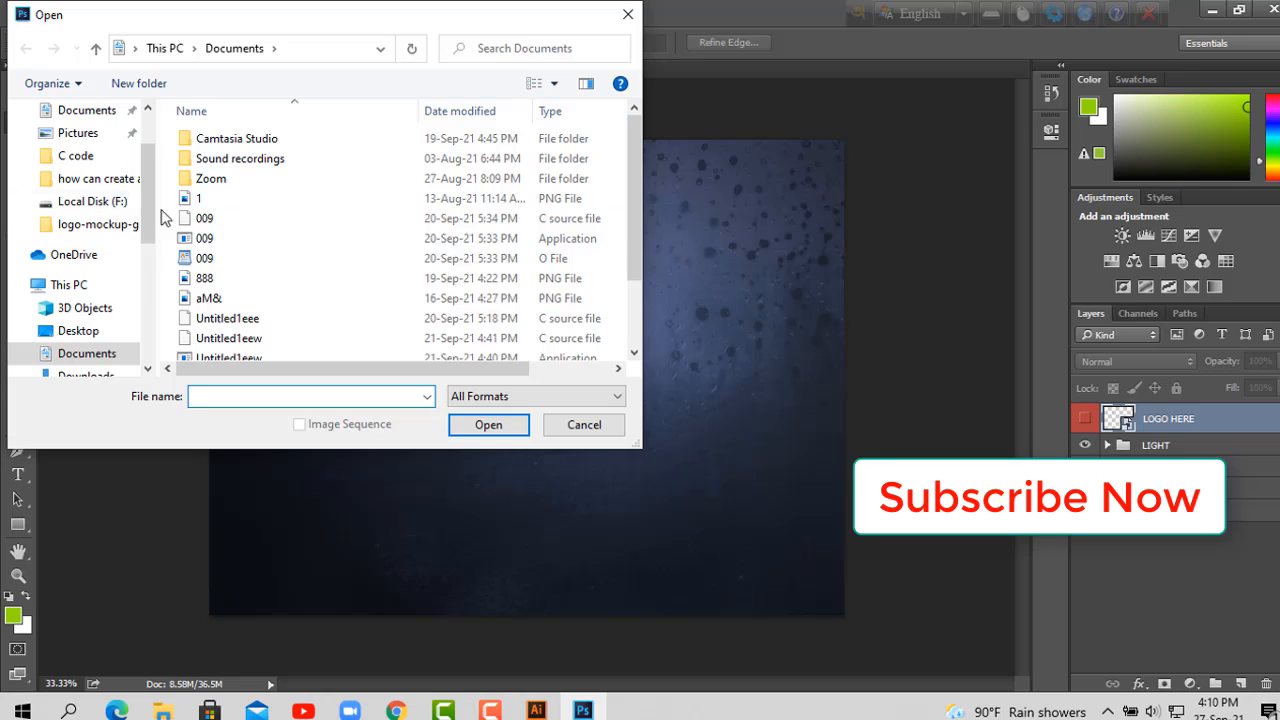
scroll(100, 200, up, 3)
click(78, 148)
scroll(633, 212, down, 2)
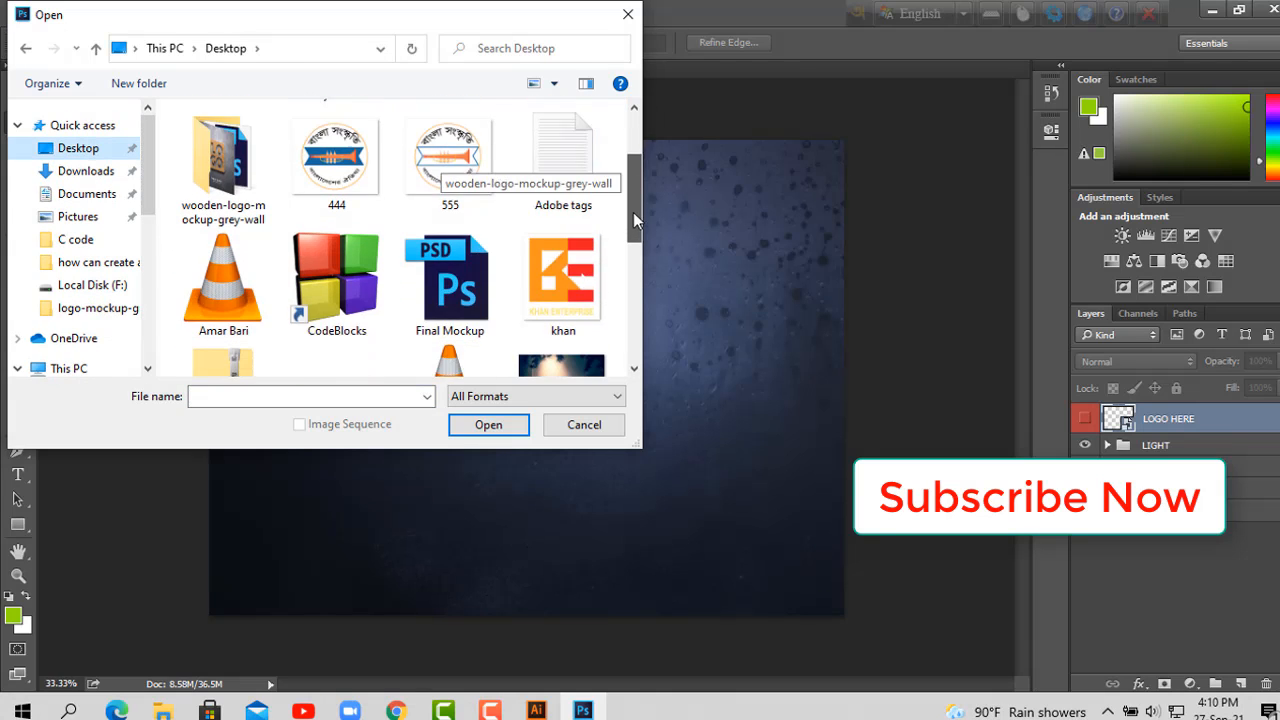
scroll(633, 212, down, 2)
click(563, 163)
click(496, 425)
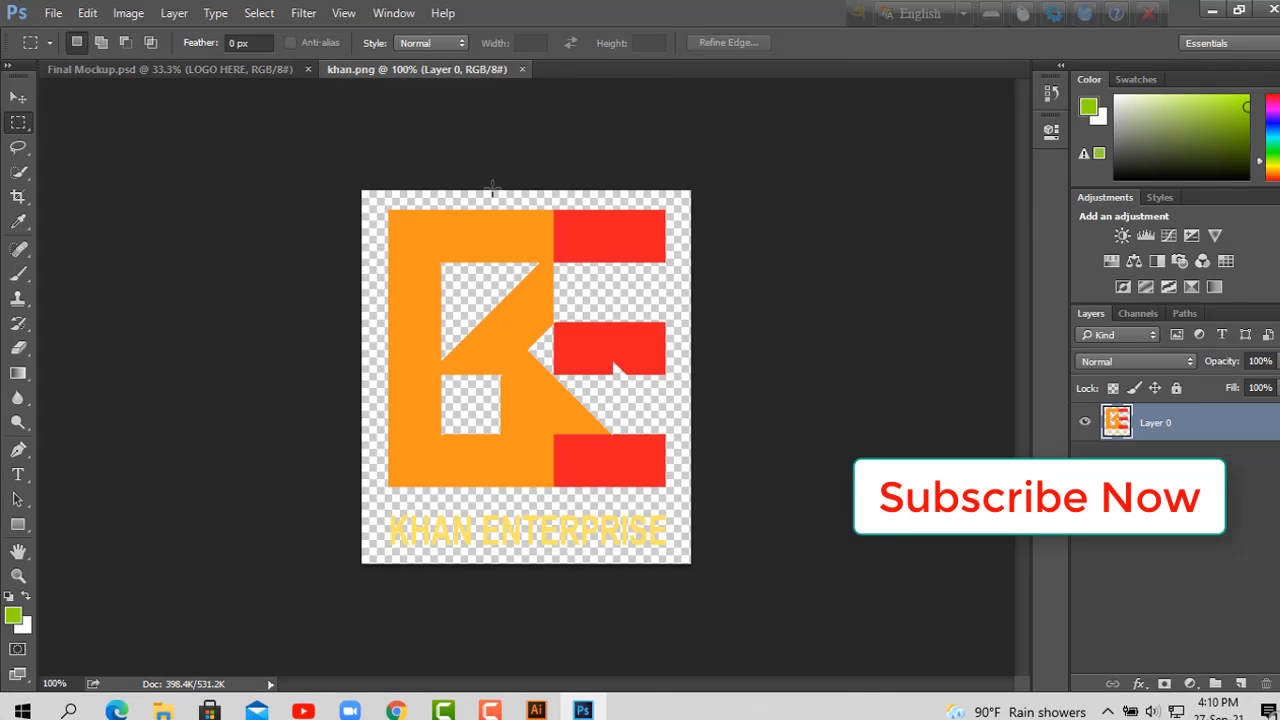
Step: Open the contents of the LOGO HERE smart object in Final Mockup.psd and copy the khan.png logo into them
click(214, 72)
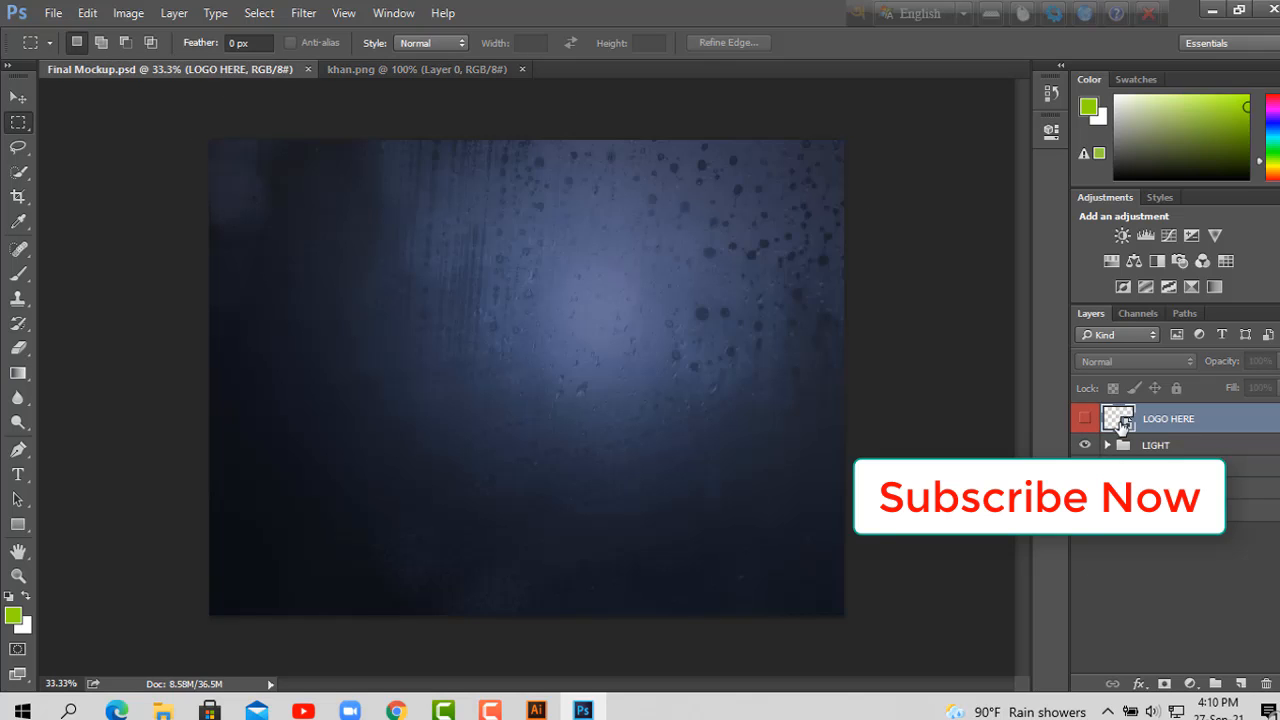
double_click(1120, 420)
click(459, 67)
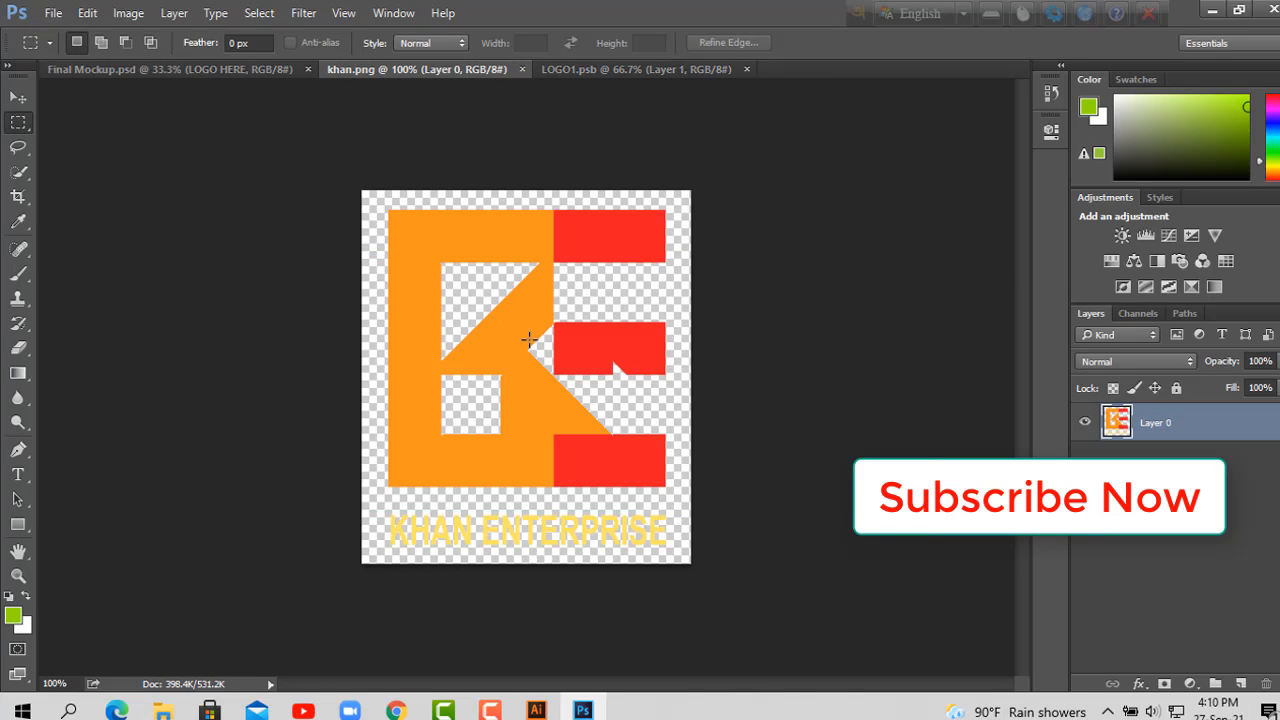
click(19, 98)
drag(548, 240, 507, 267)
Step: Scale the copied logo up to about 140.7% and position it at about X 657.5 px, Y 343 px
drag(561, 463, 636, 554)
drag(616, 487, 666, 470)
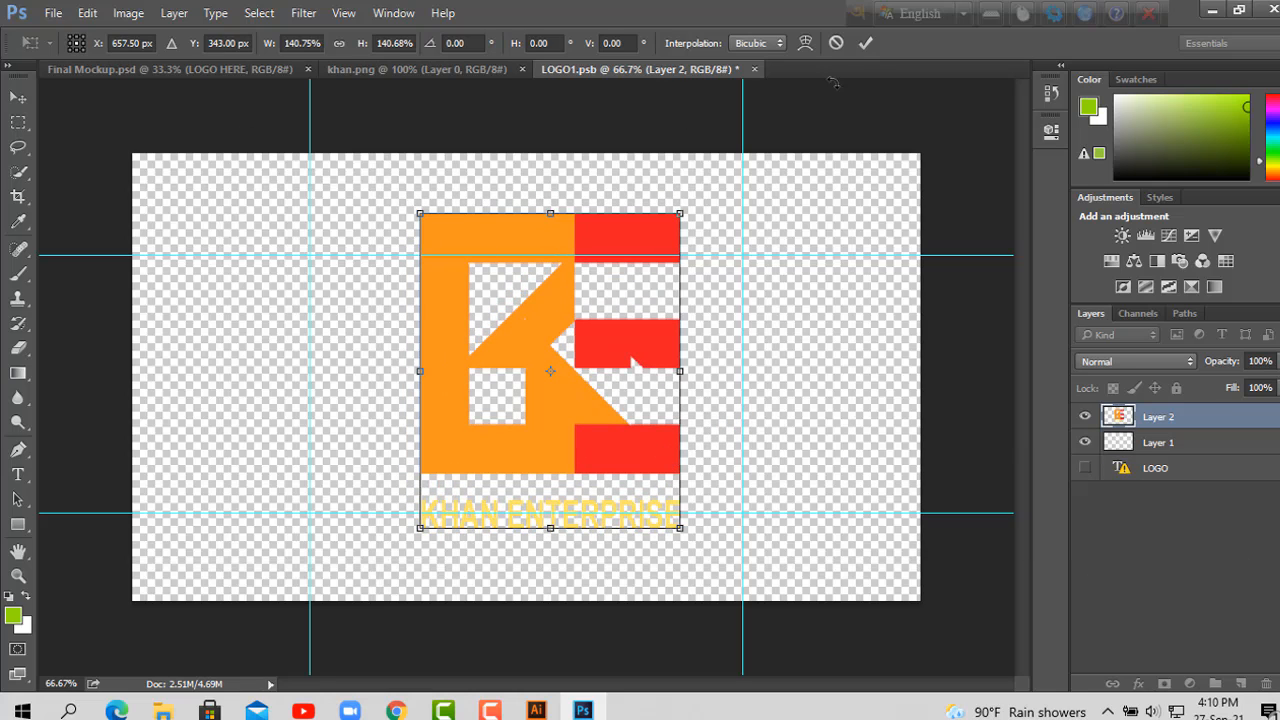
click(866, 43)
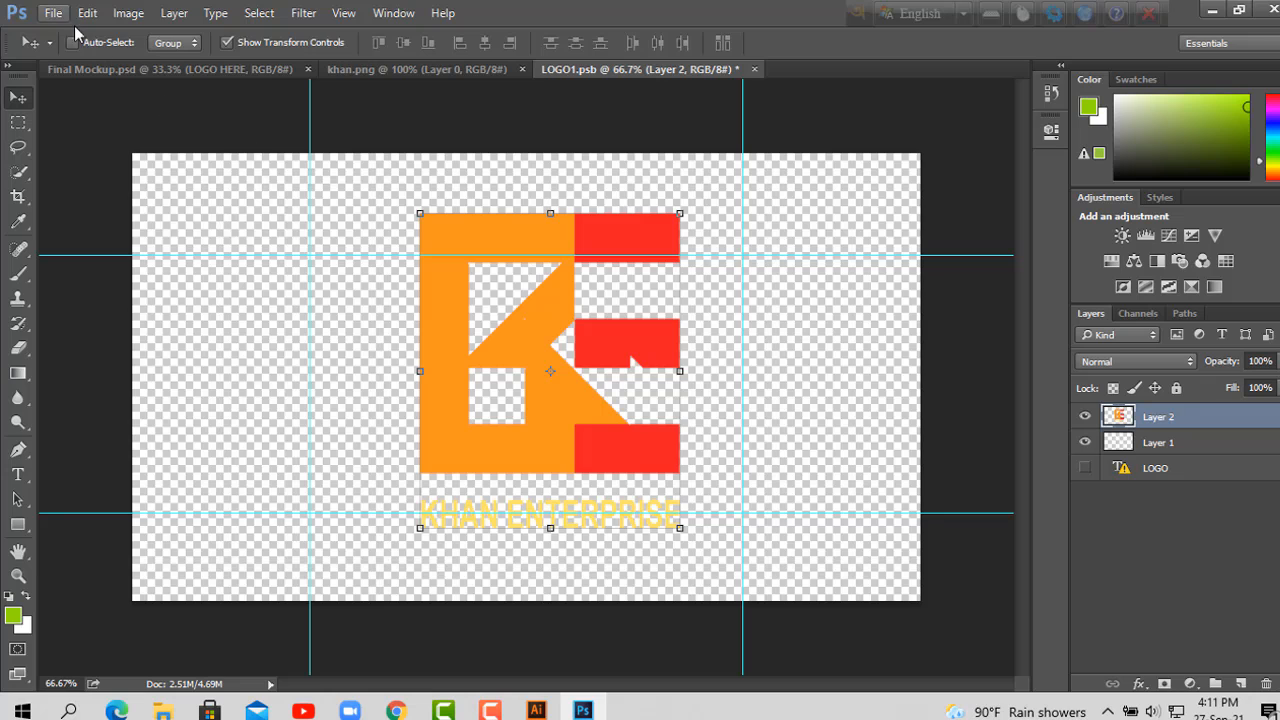
Step: Save LOGO1.psb to update the mockup, and close both it and khan.png
click(53, 13)
click(94, 204)
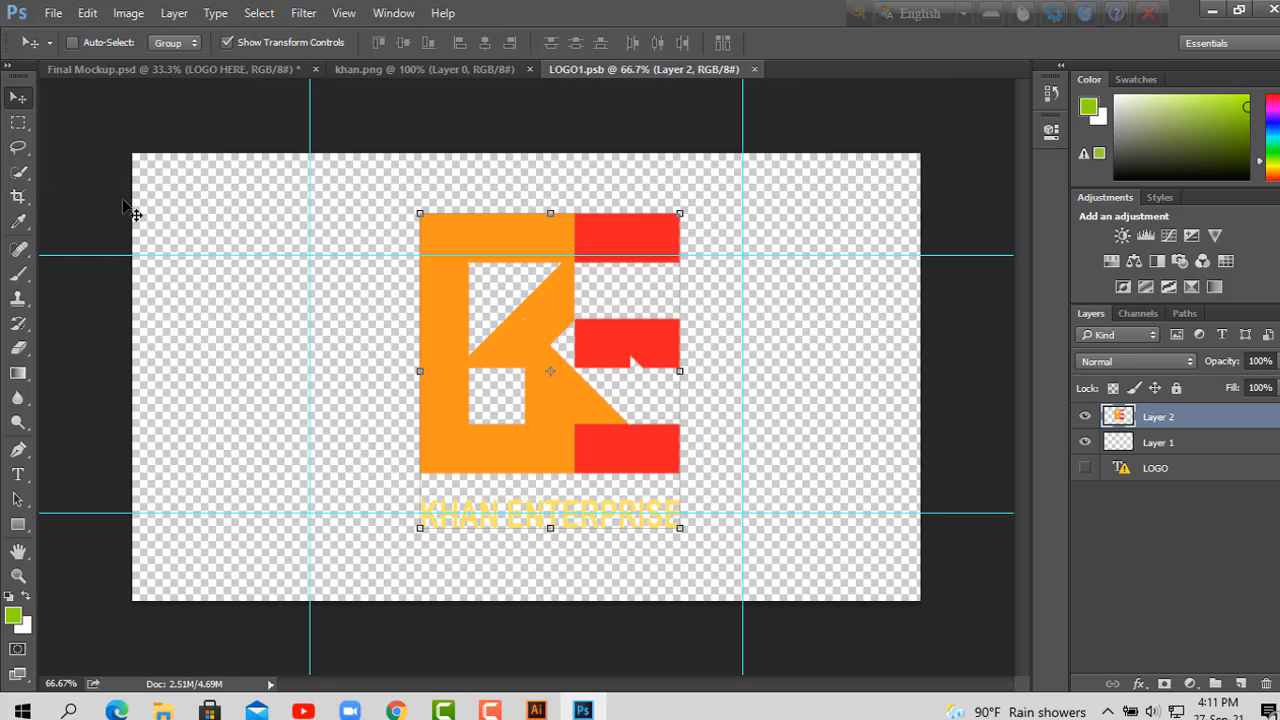
click(754, 69)
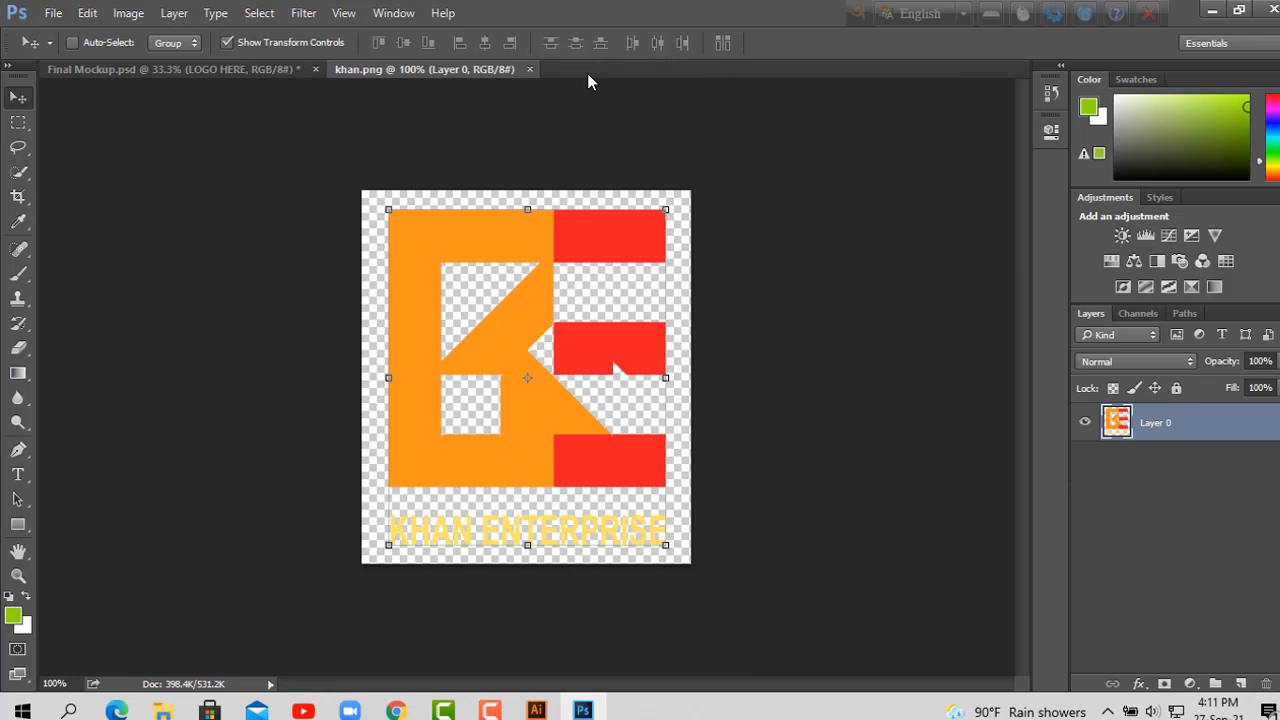
click(530, 69)
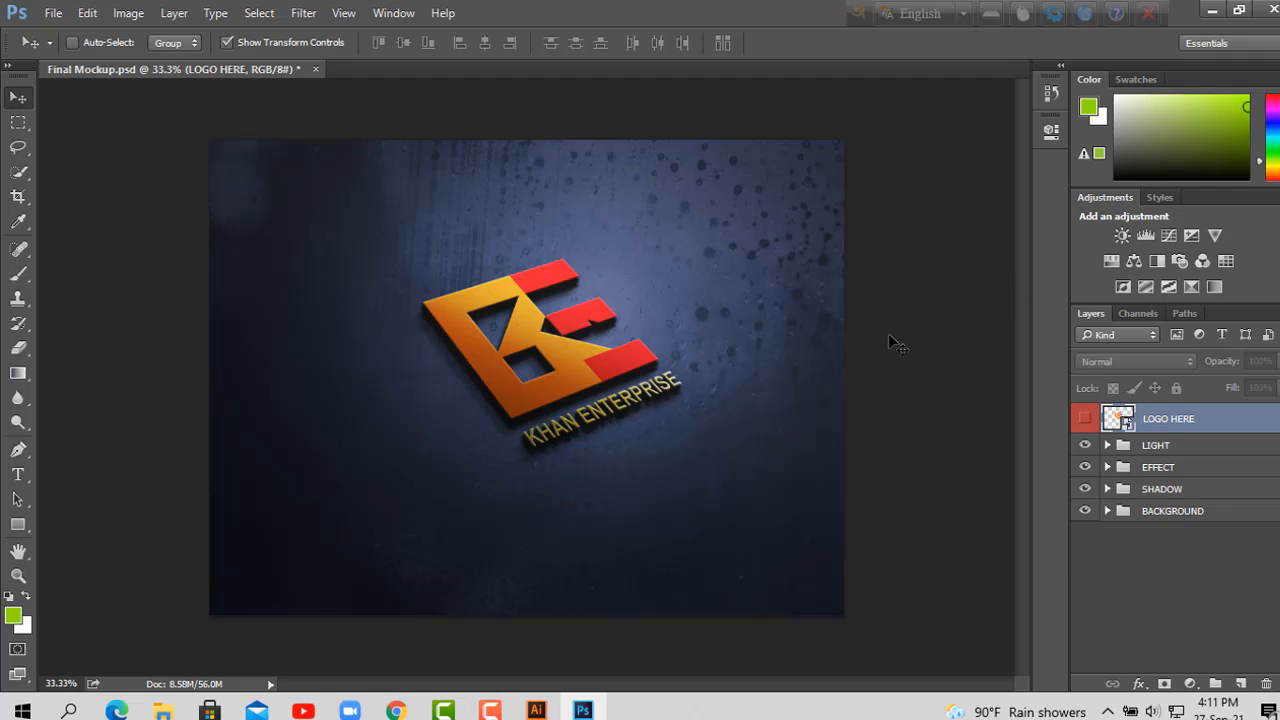
key(ctrl+plus)
key(ctrl+plus)
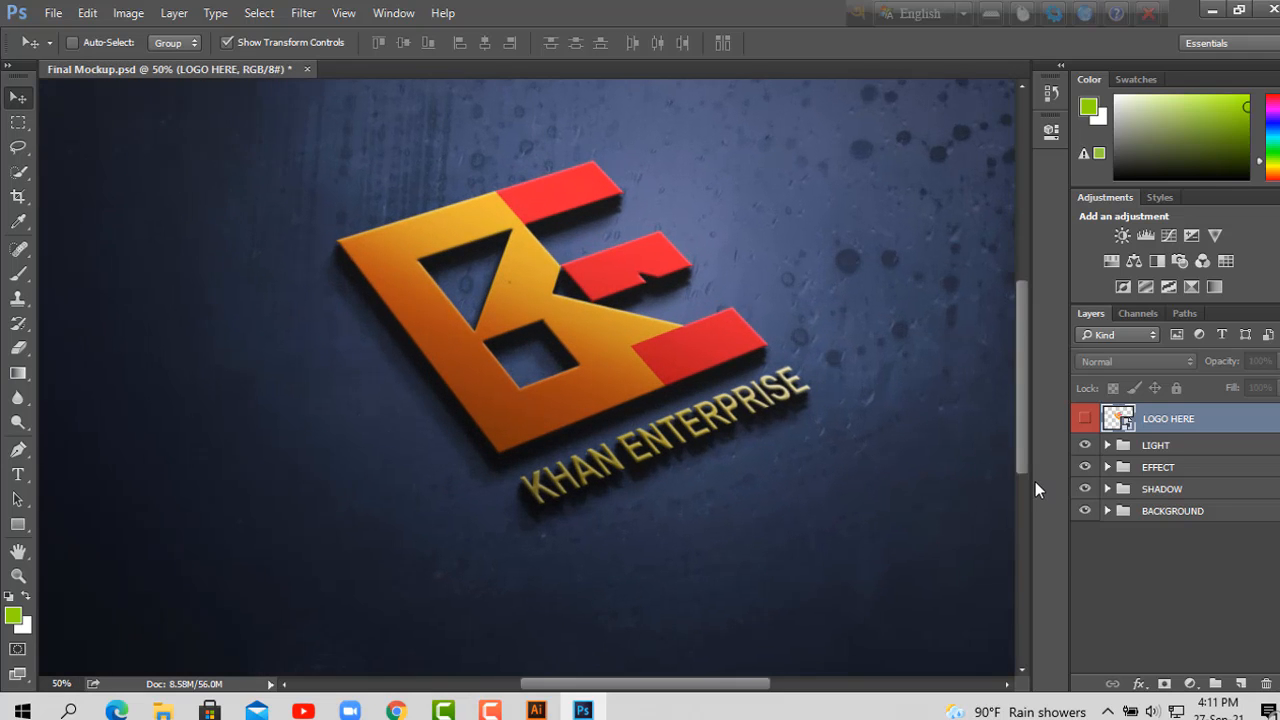